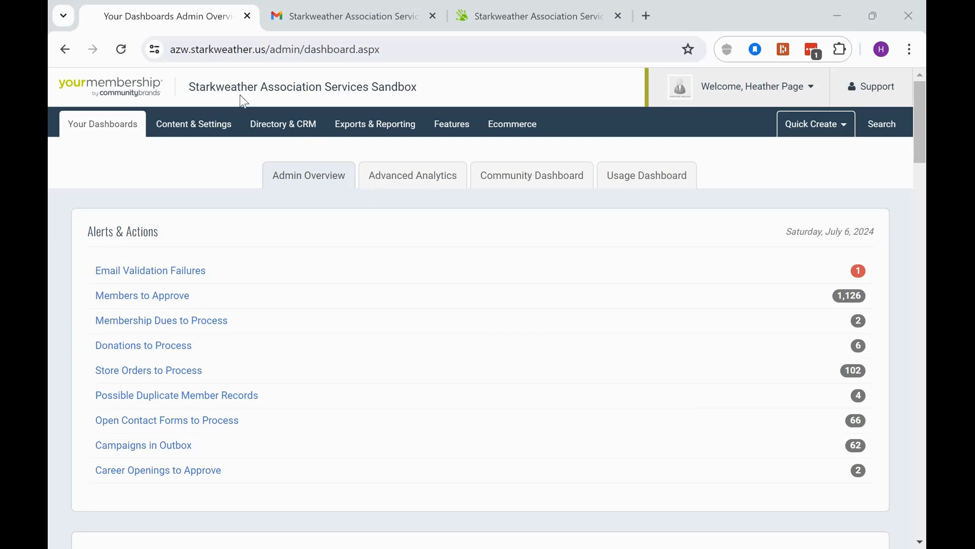
# From Exports & Reporting, build a new query titled 'Active Monthly Member' with Directory area of interest
pyautogui.click(306, 138)
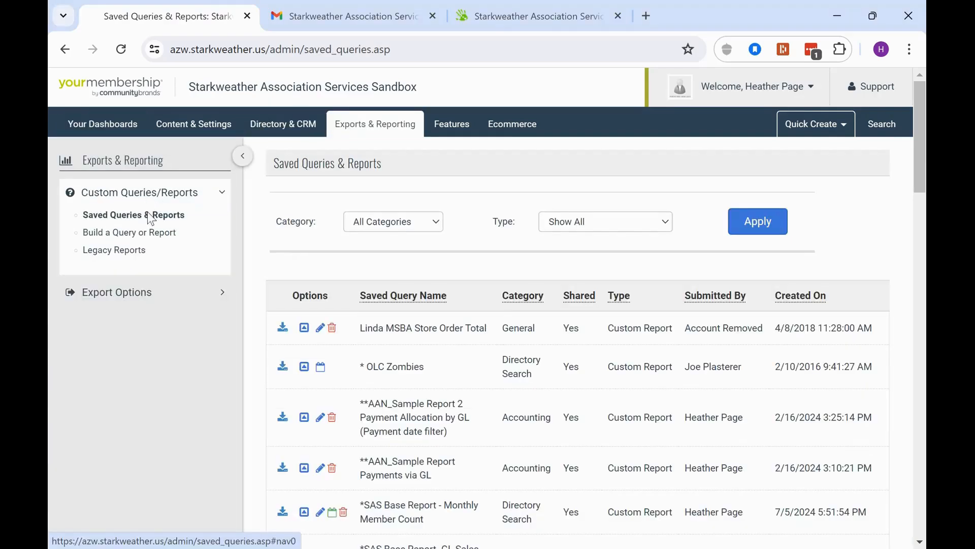
pyautogui.click(155, 236)
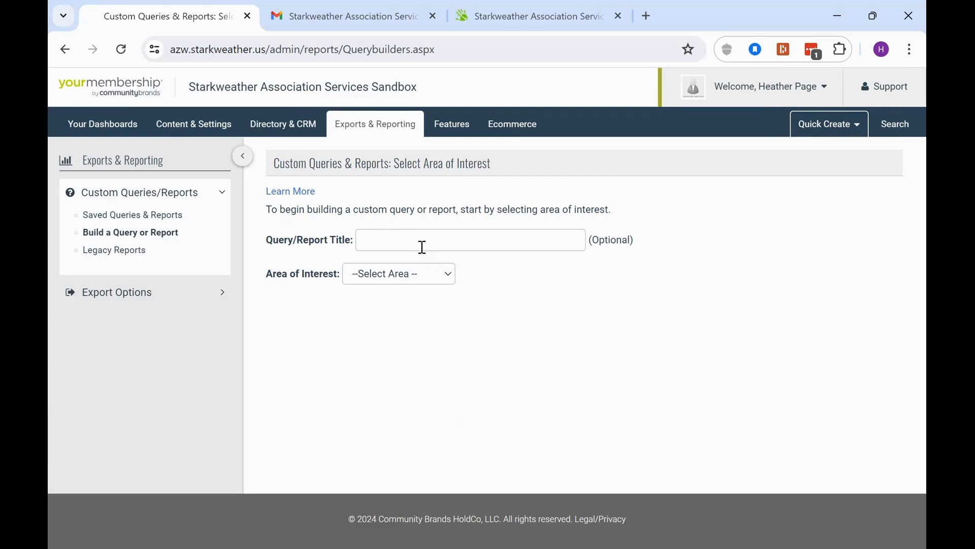
pyautogui.click(420, 243)
pyautogui.write('Month')
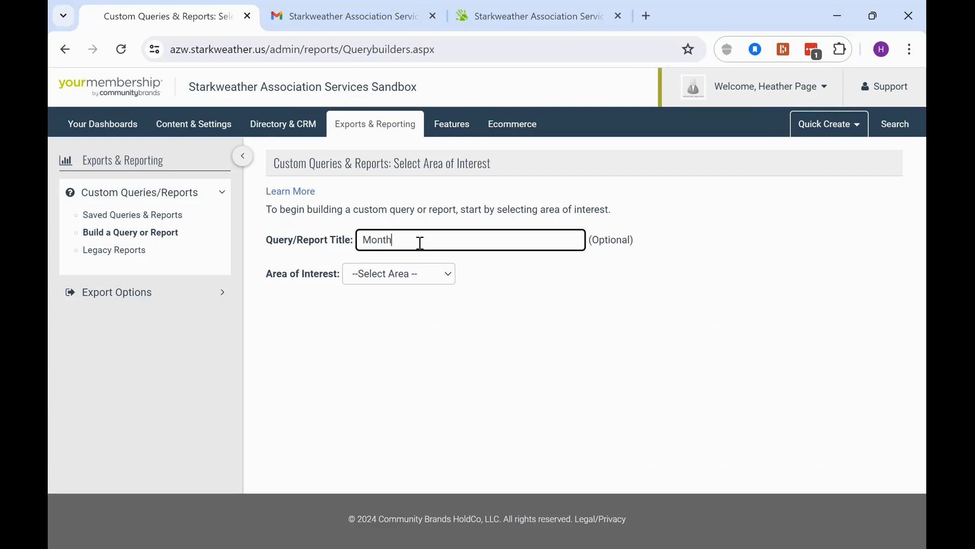
pyautogui.write('ly Member Count')
pyautogui.press('BackSpace')
pyautogui.press('BackSpace')
pyautogui.press('BackSpace')
pyautogui.press('BackSpace')
pyautogui.press('BackSpace')
pyautogui.press('BackSpace')
pyautogui.press('BackSpace')
pyautogui.press('BackSpace')
pyautogui.press('BackSpace')
pyautogui.press('BackSpace')
pyautogui.press('BackSpace')
pyautogui.press('BackSpace')
pyautogui.press('BackSpace')
pyautogui.press('BackSpace')
pyautogui.press('BackSpace')
pyautogui.press('BackSpace')
pyautogui.press('BackSpace')
pyautogui.press('BackSpace')
pyautogui.press('BackSpace')
pyautogui.press('BackSpace')
pyautogui.write('Active Monthly Mem')
pyautogui.press('BackSpace')
pyautogui.write('ember')
pyautogui.click(389, 272)
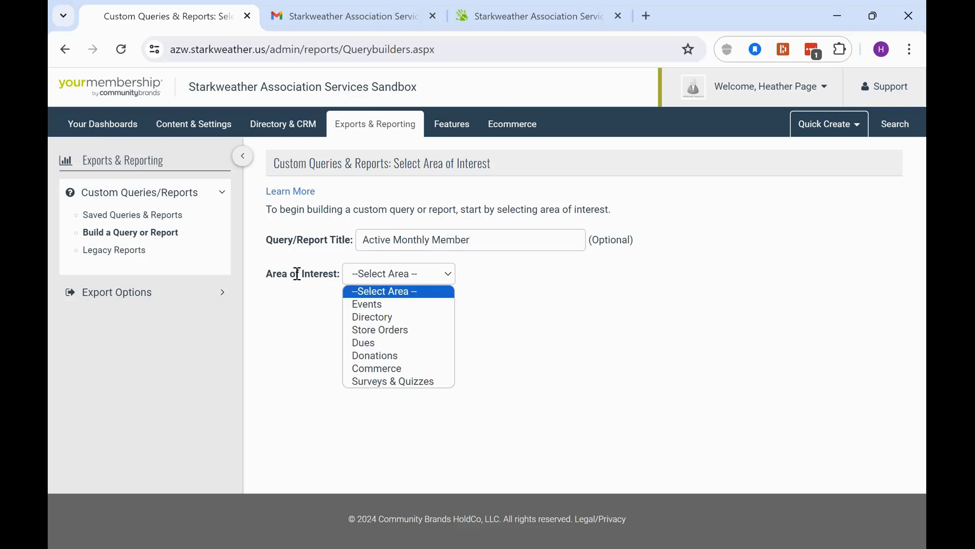
pyautogui.click(415, 318)
# Tick the Date Membership Expires, Email, First Name and Last Name output fields
pyautogui.scroll(-4, 555, 270)
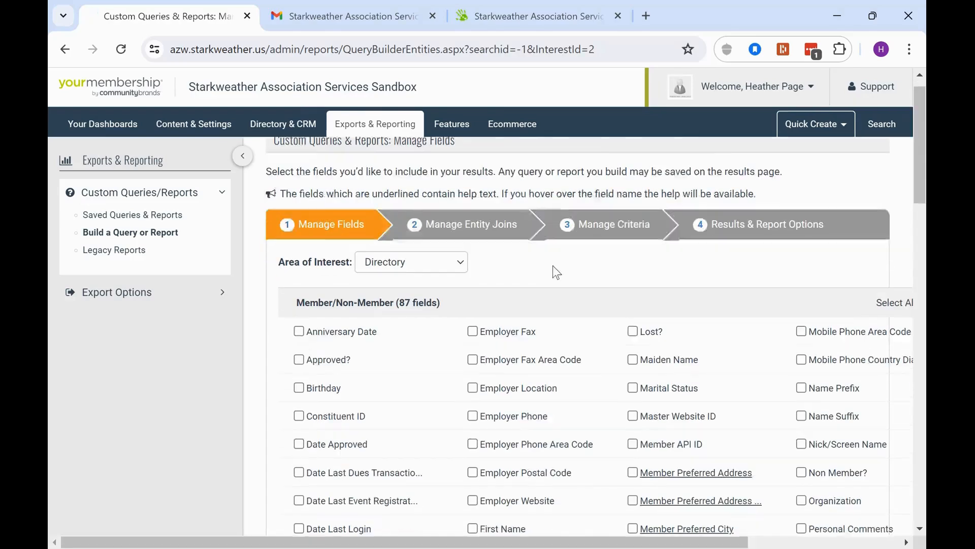
pyautogui.scroll(-3, 332, 298)
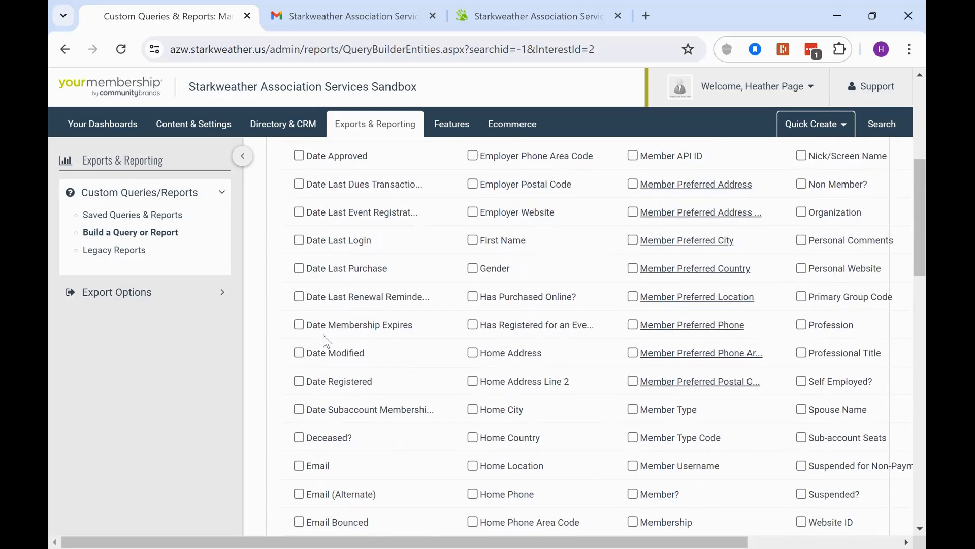
pyautogui.click(300, 324)
pyautogui.click(299, 465)
pyautogui.scroll(3, 640, 264)
pyautogui.scroll(-7, 559, 226)
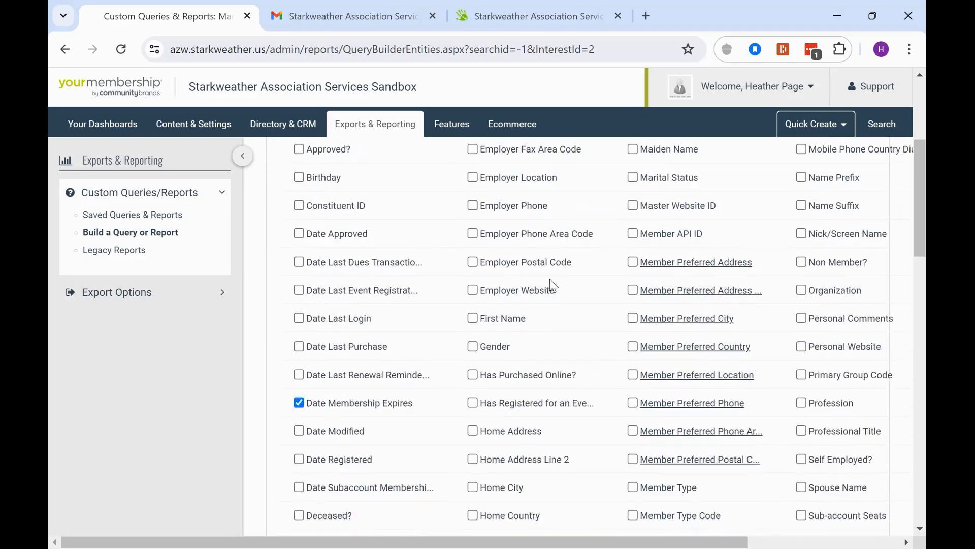
pyautogui.scroll(3, 478, 267)
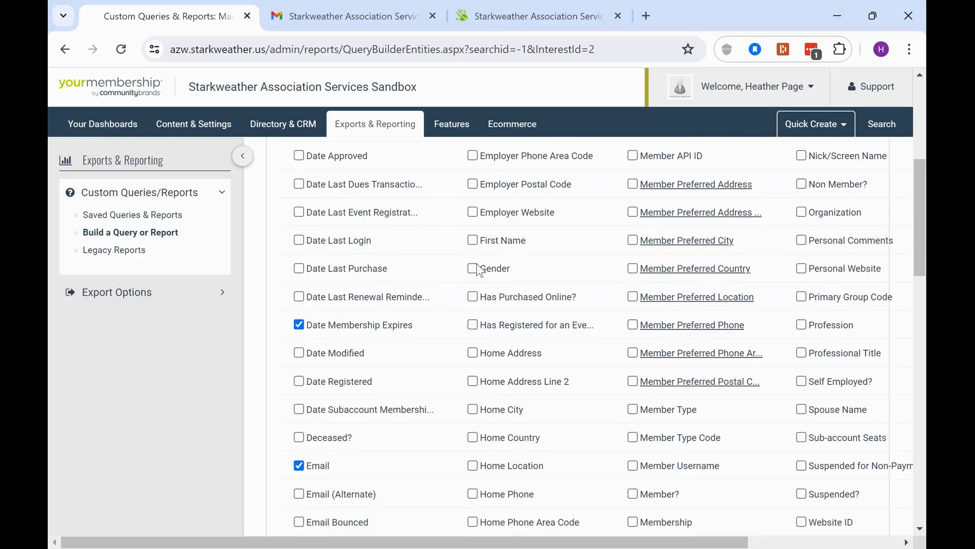
pyautogui.click(475, 243)
pyautogui.scroll(3, 620, 240)
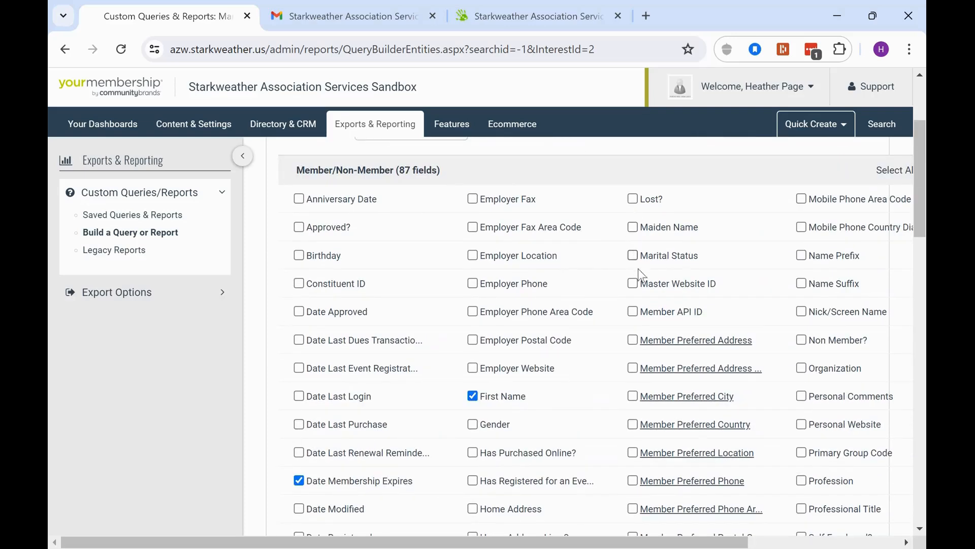
pyautogui.scroll(-4, 531, 407)
pyautogui.scroll(-4, 530, 406)
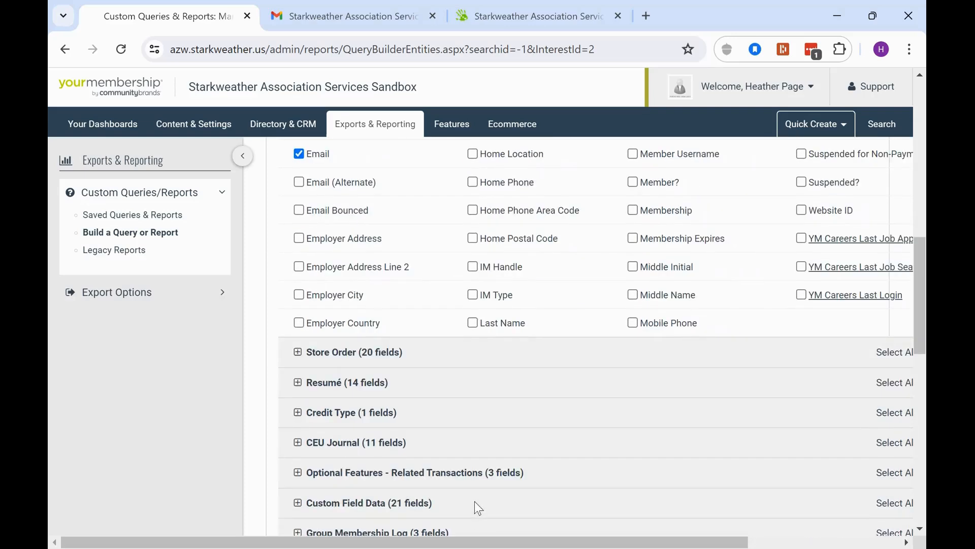
pyautogui.click(473, 322)
# Tick Organization, Website ID and Member Type, then continue to Query Filters
pyautogui.scroll(4, 619, 320)
pyautogui.scroll(-4, 711, 279)
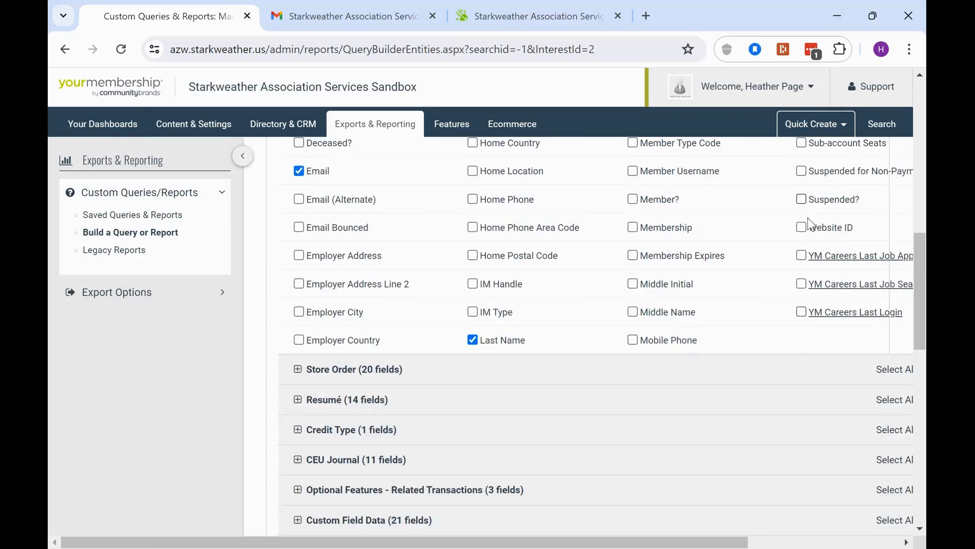
pyautogui.scroll(3, 813, 230)
pyautogui.scroll(3, 818, 203)
pyautogui.click(801, 229)
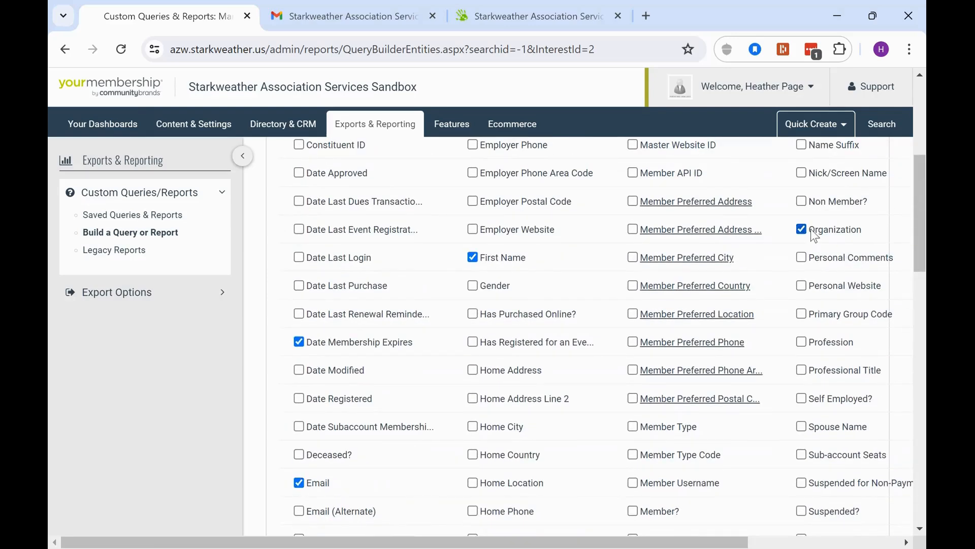
pyautogui.scroll(-4, 808, 239)
pyautogui.click(813, 306)
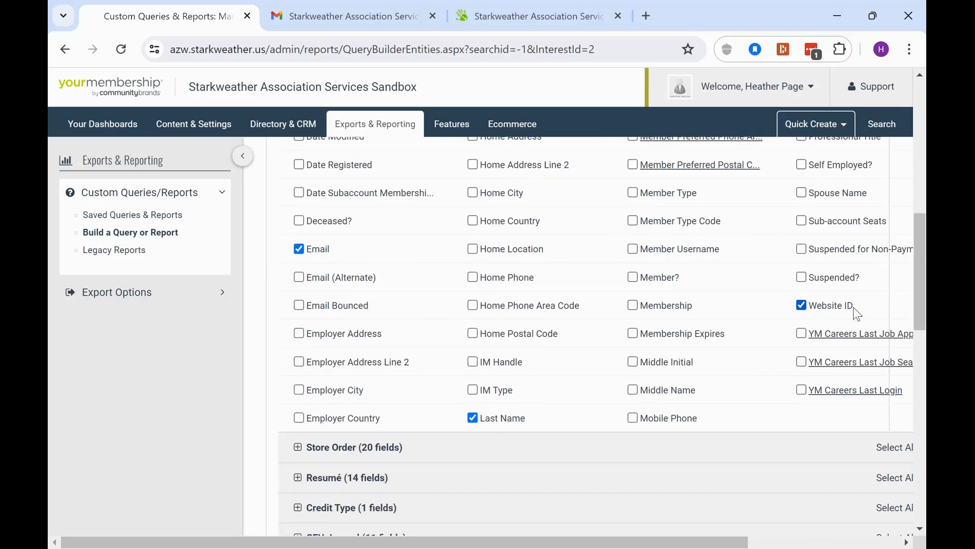
pyautogui.click(632, 193)
pyautogui.scroll(-4, 518, 282)
pyautogui.scroll(-8, 525, 278)
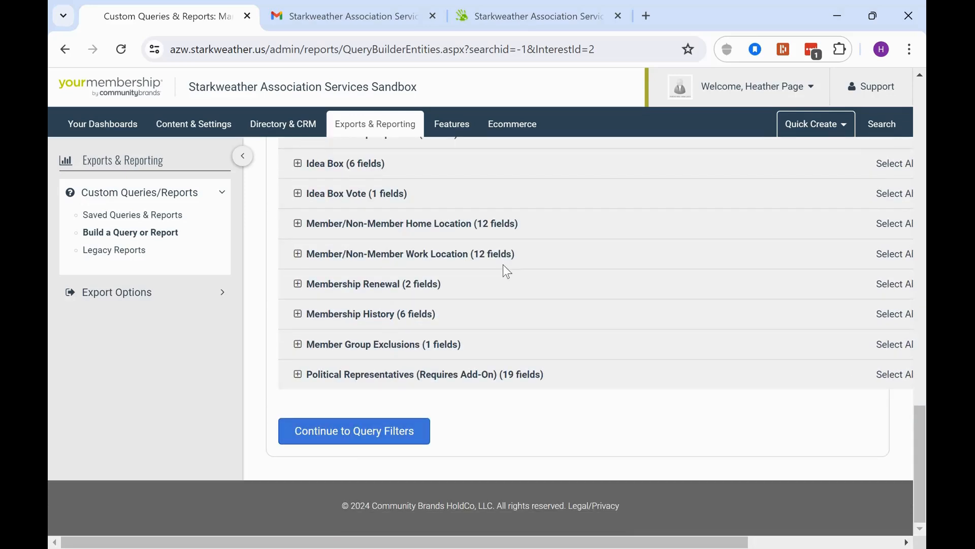
pyautogui.click(345, 437)
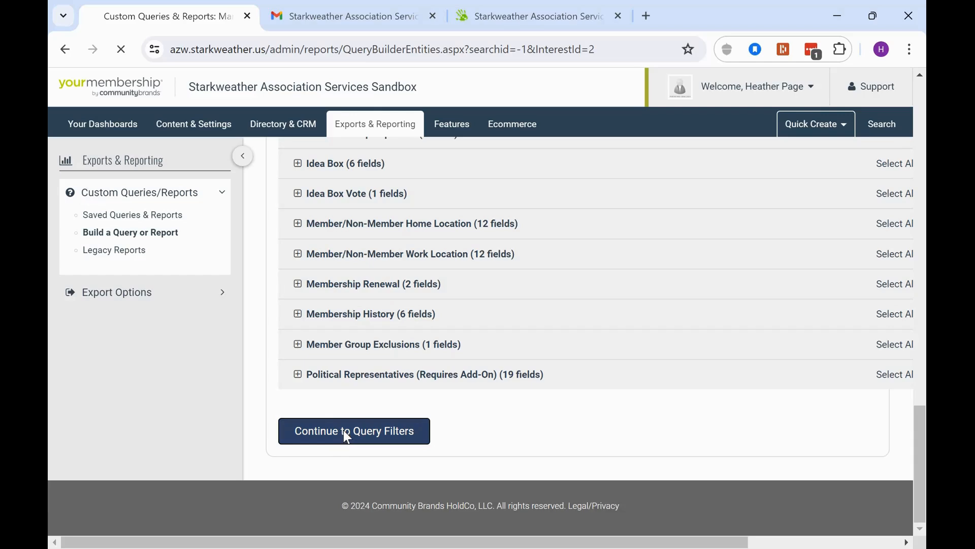
# Start a criterion on the Member/Non-Member entity's Date Membership Expires field
pyautogui.scroll(-1, 592, 327)
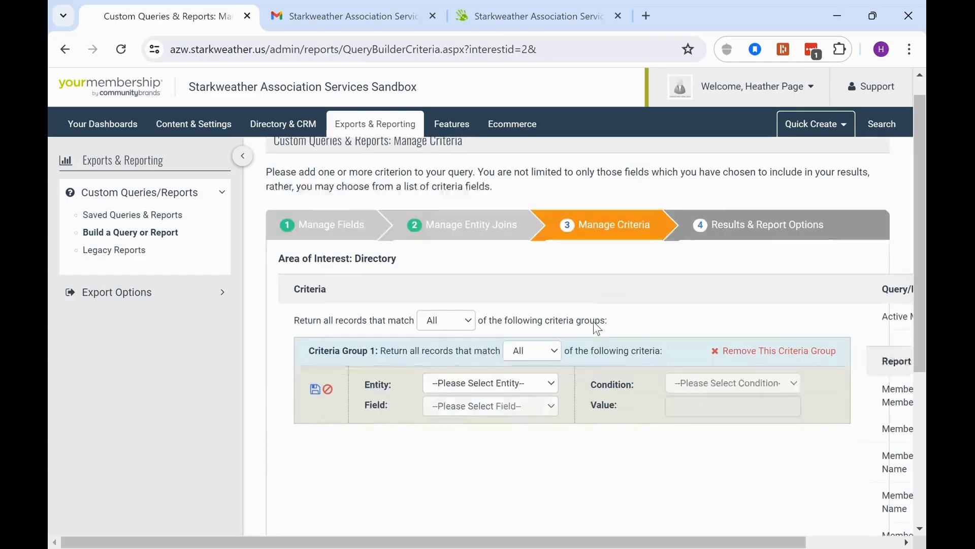
pyautogui.click(510, 333)
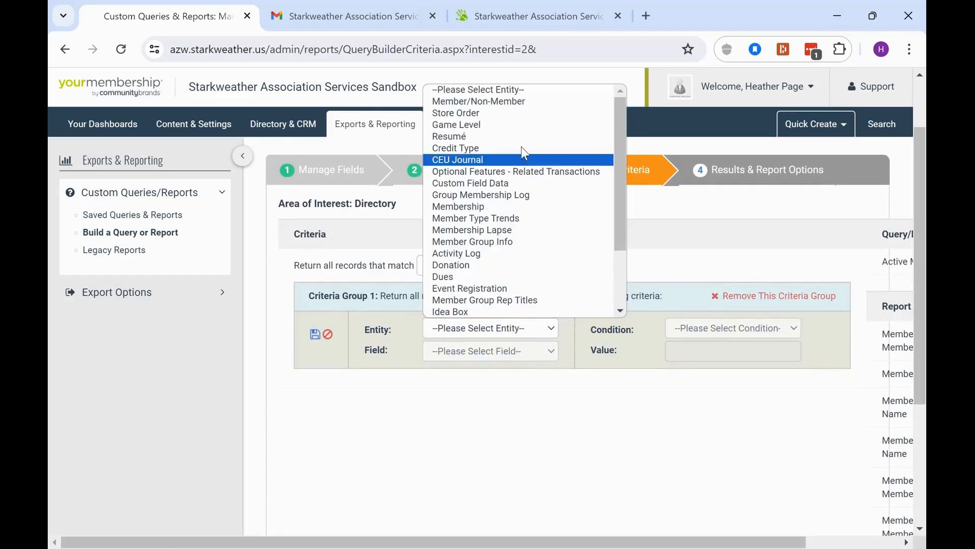
pyautogui.click(512, 105)
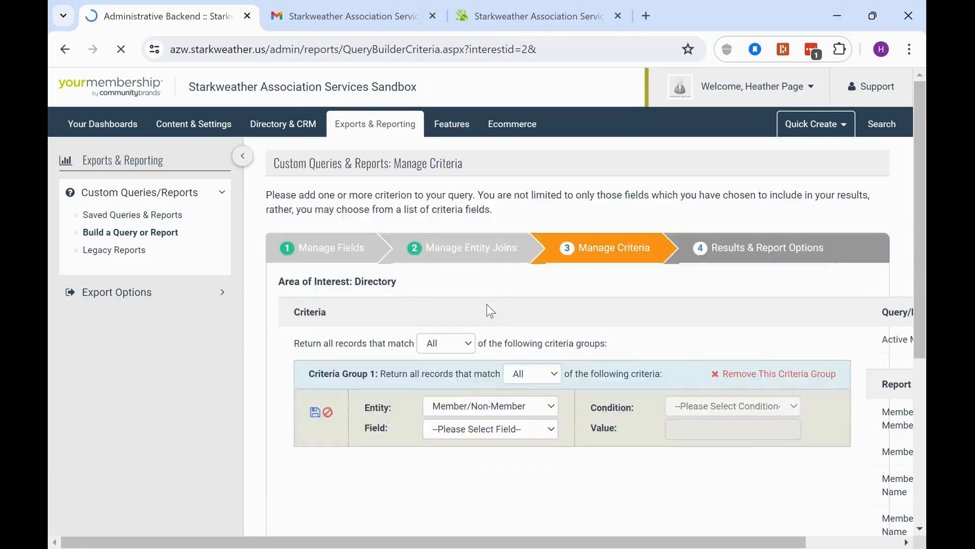
pyautogui.click(474, 350)
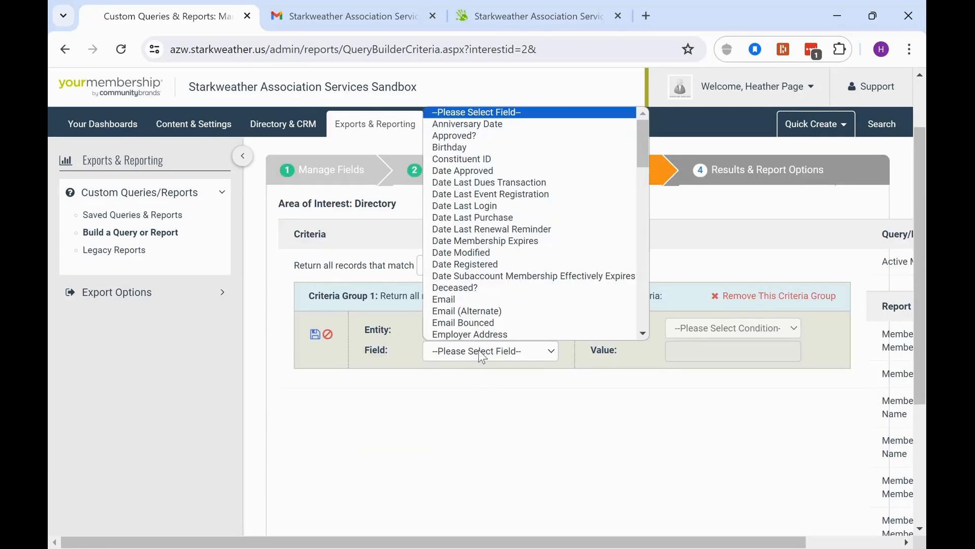
pyautogui.click(495, 244)
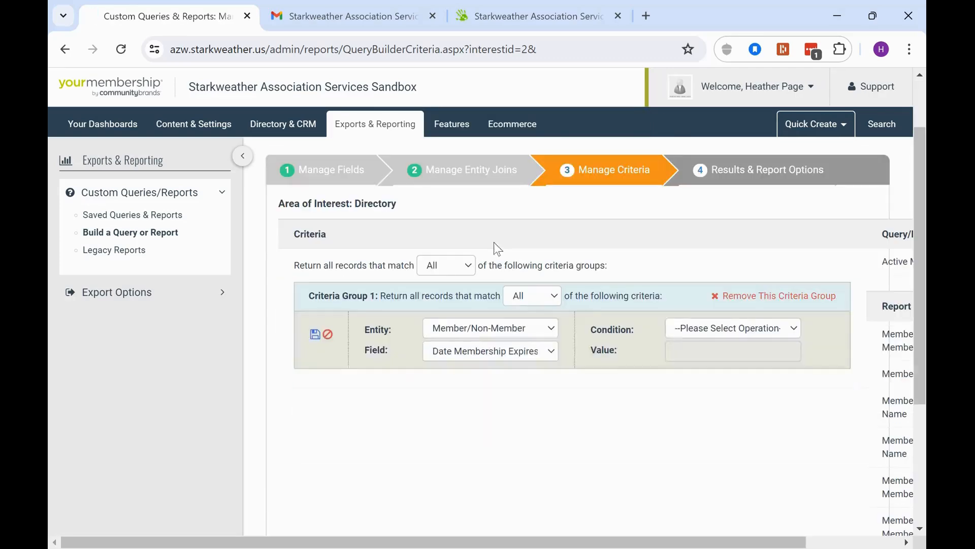
# Set the condition to 'is between' Today And After, save the criterion, and add another row
pyautogui.click(680, 335)
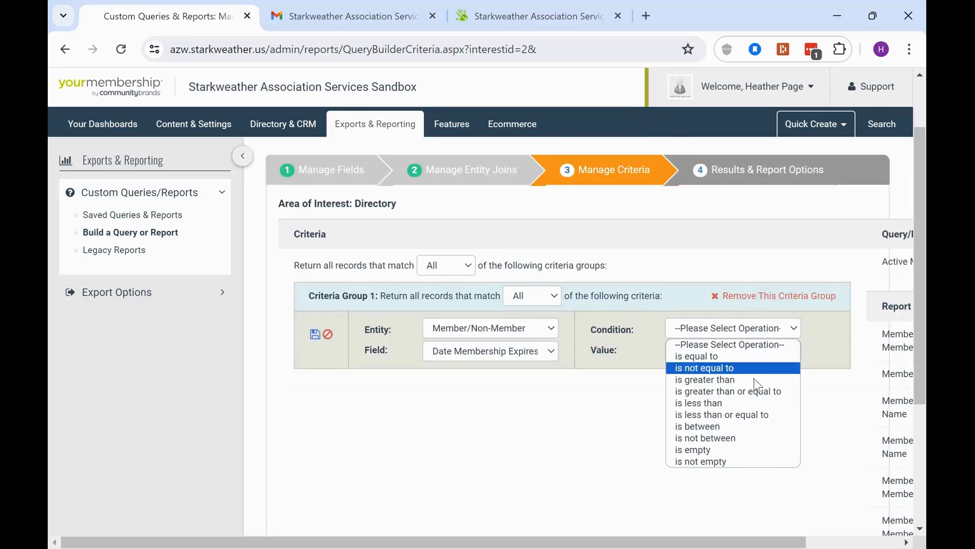
pyautogui.click(753, 428)
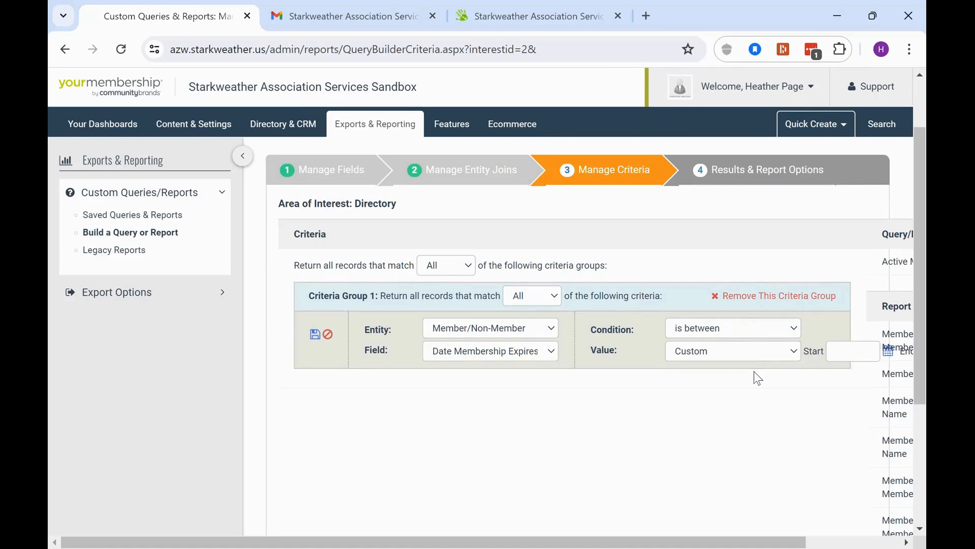
pyautogui.click(756, 354)
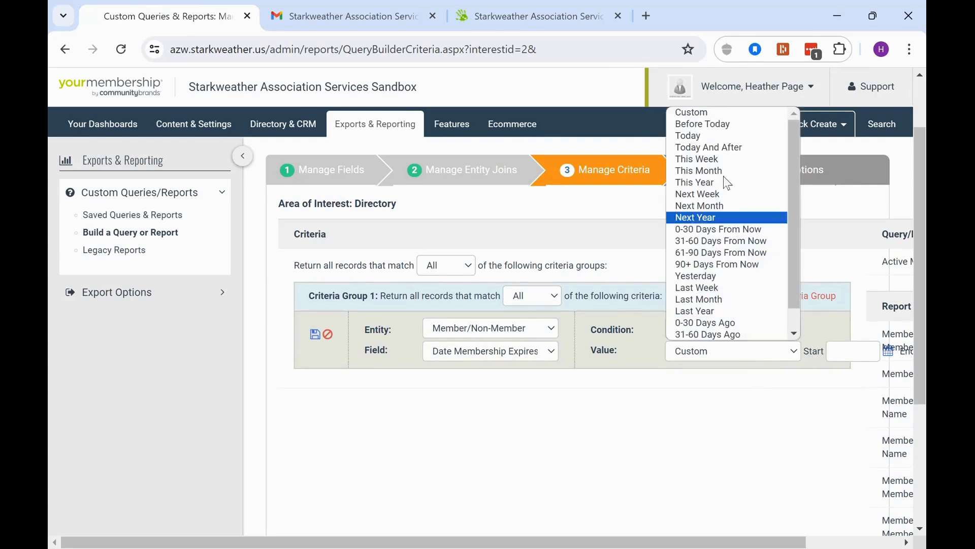
pyautogui.click(723, 145)
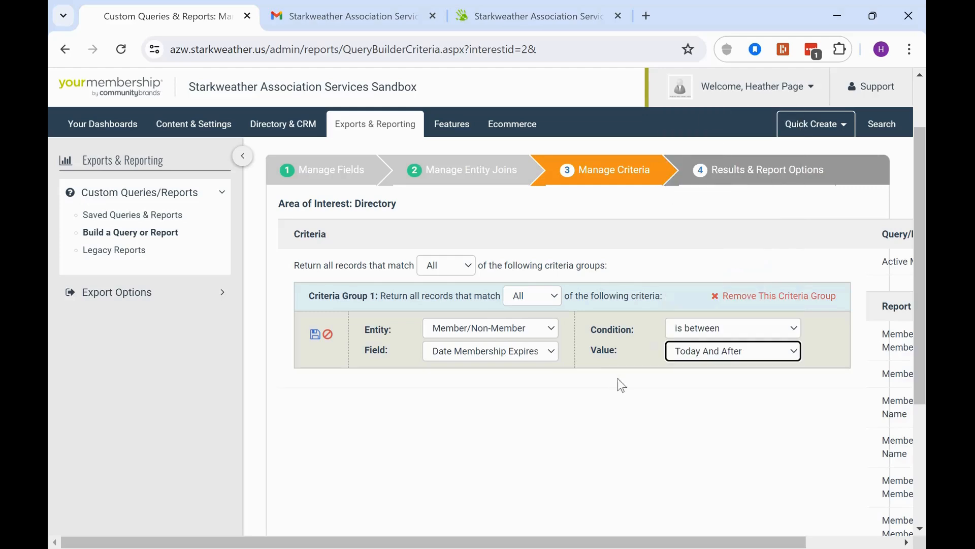
pyautogui.click(314, 334)
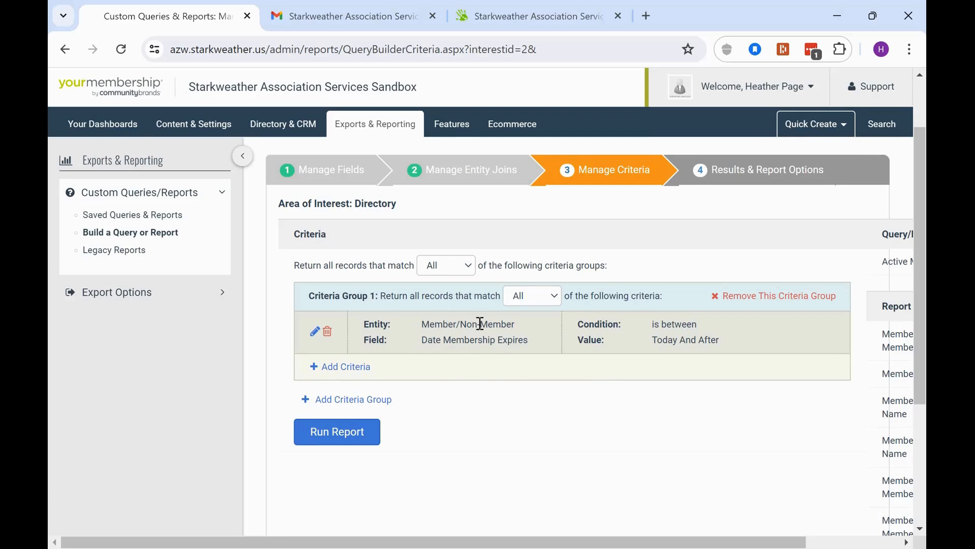
pyautogui.click(357, 371)
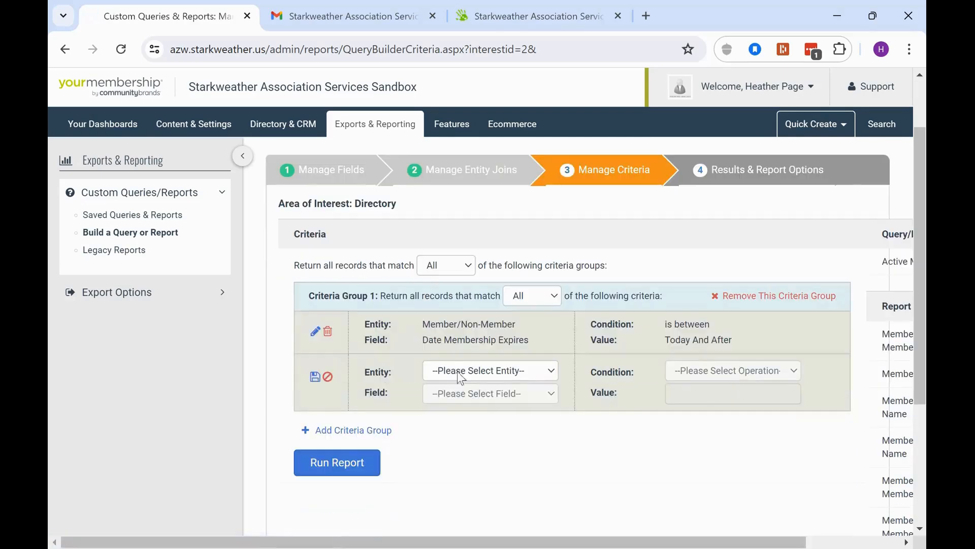
# Set the second criterion to Member/Non-Member, Date Subaccount Membership Effectively Expires
pyautogui.click(468, 371)
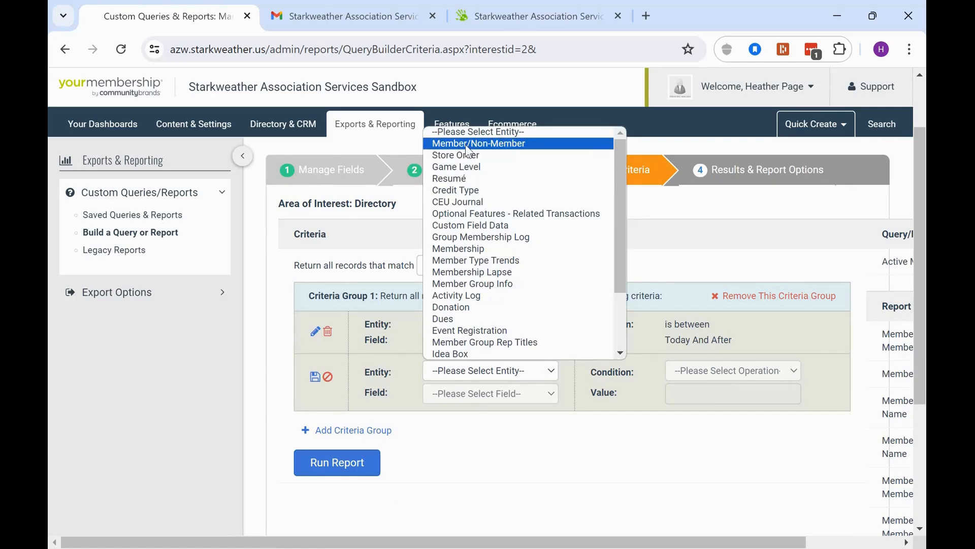
pyautogui.click(468, 144)
pyautogui.click(473, 394)
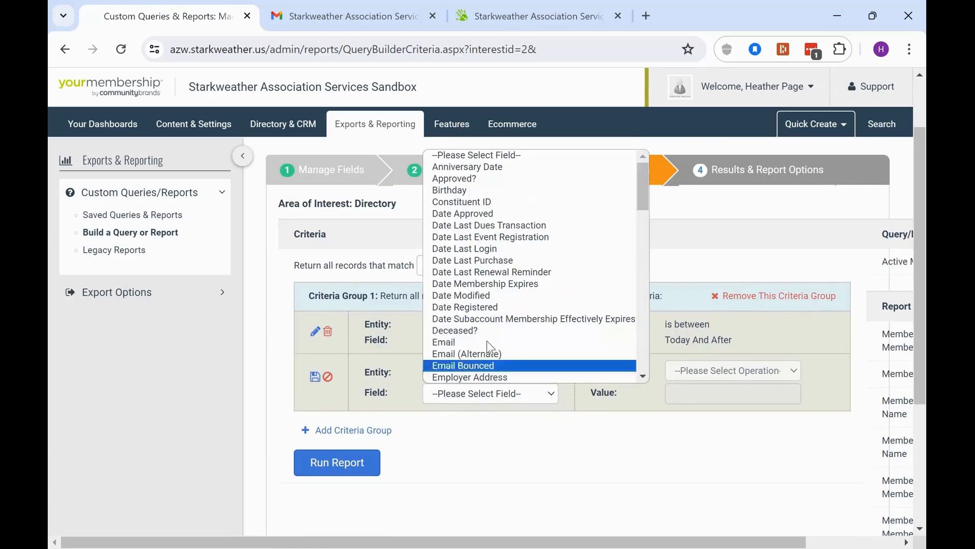
pyautogui.click(511, 319)
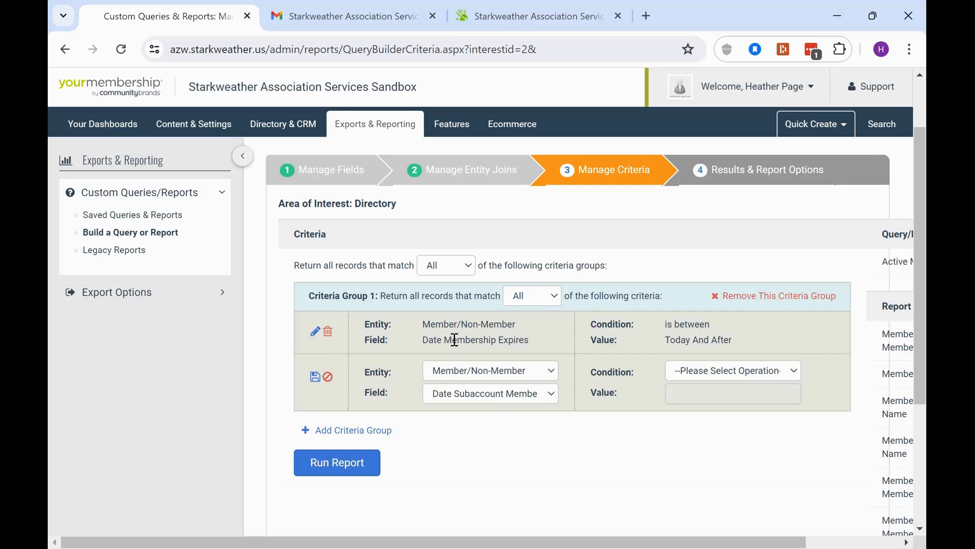
pyautogui.click(788, 375)
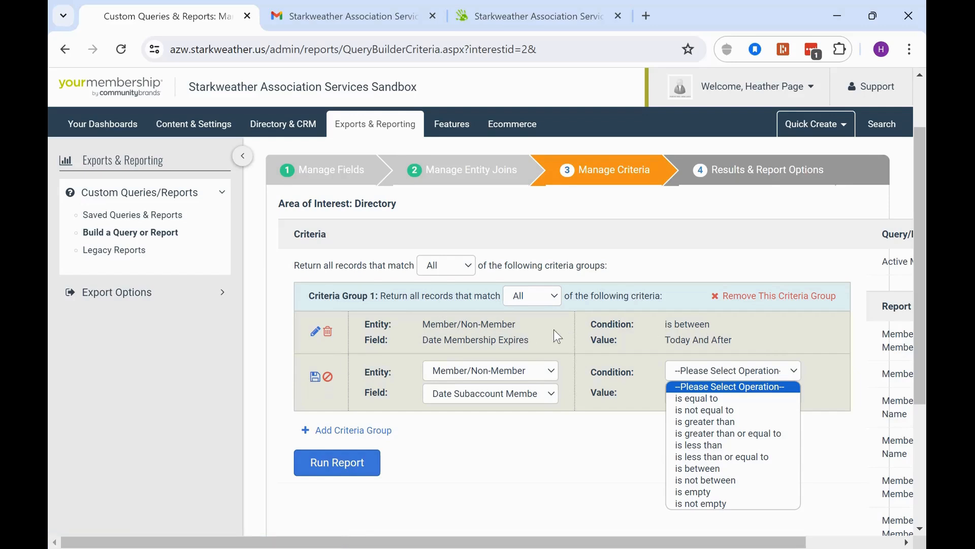
# Discard the unfinished second criterion and run the report
pyautogui.click(558, 297)
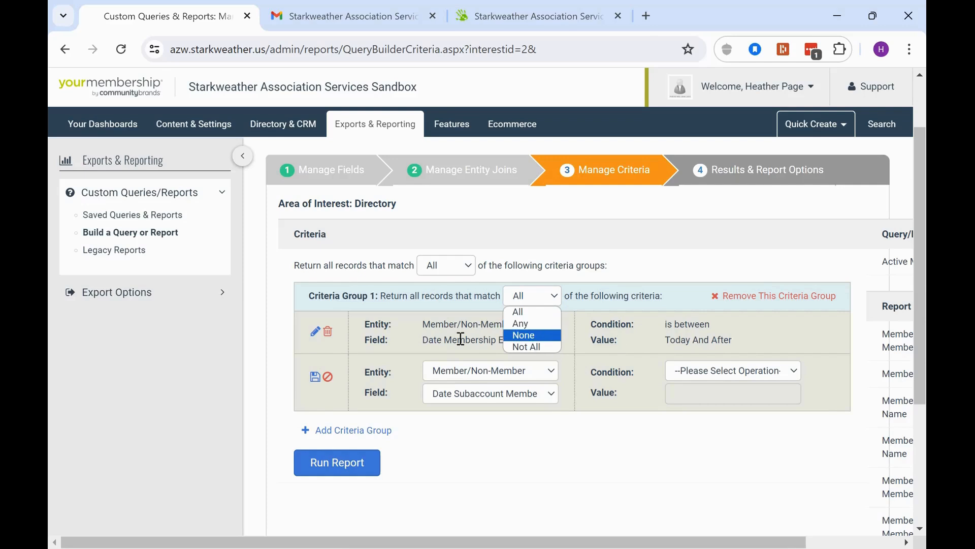
pyautogui.moveTo(432, 342); pyautogui.dragTo(534, 336)
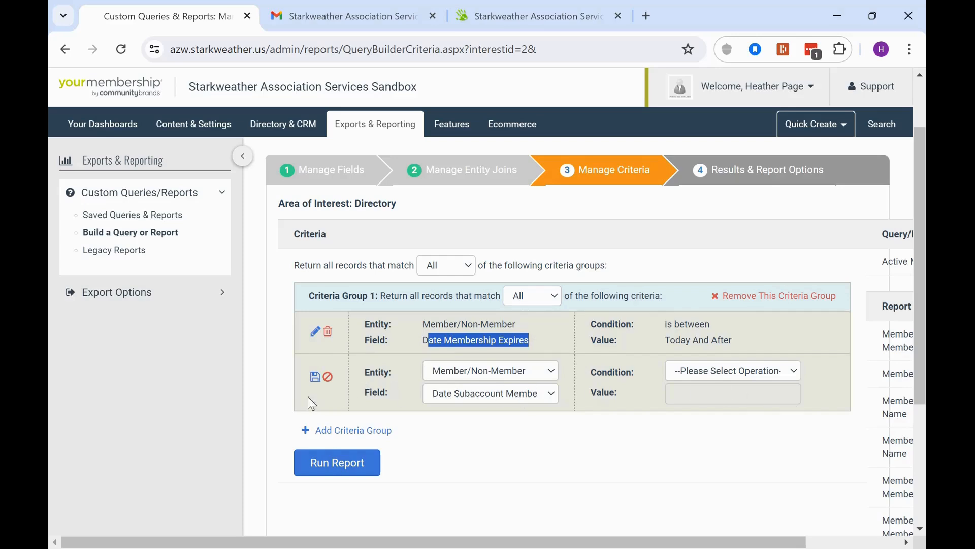
pyautogui.click(328, 376)
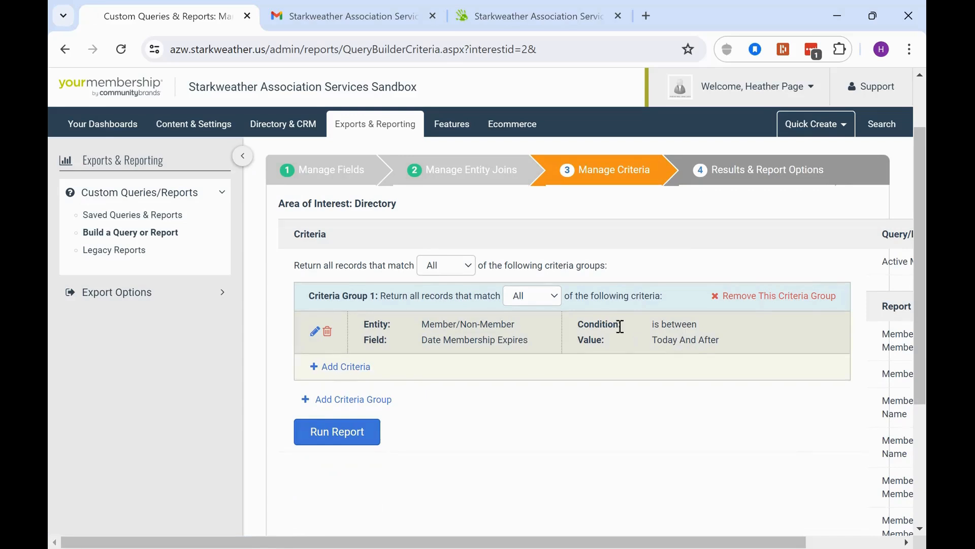
pyautogui.click(340, 430)
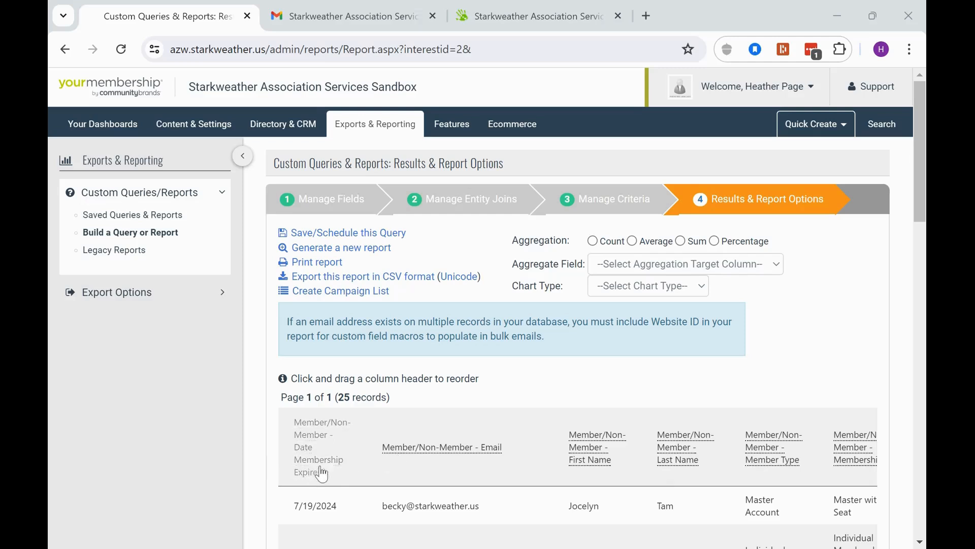
# Move the First Name and Last Name columns to the front of the results table
pyautogui.moveTo(581, 463); pyautogui.dragTo(300, 447)
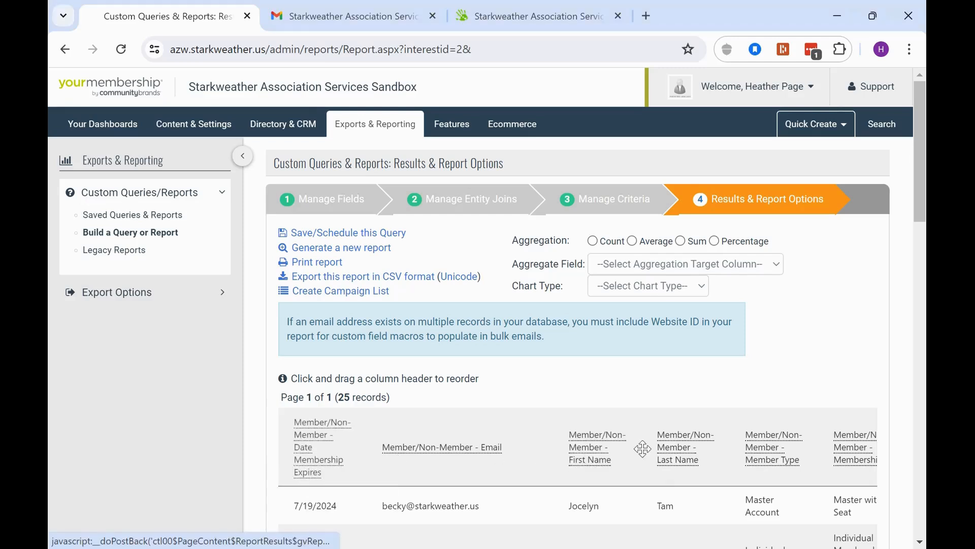
pyautogui.moveTo(678, 458); pyautogui.dragTo(402, 447)
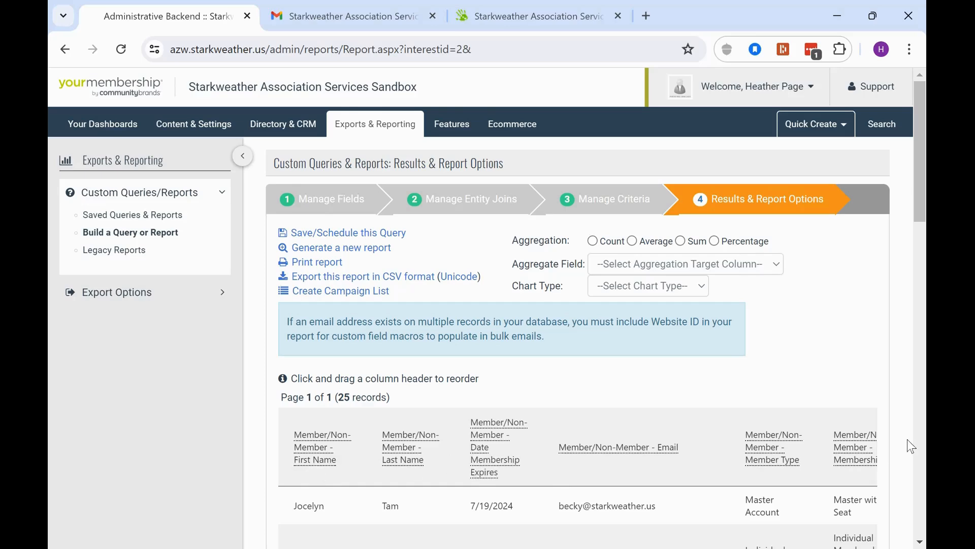
# File the query under the Directory Search category and share it with other administrators
pyautogui.click(337, 234)
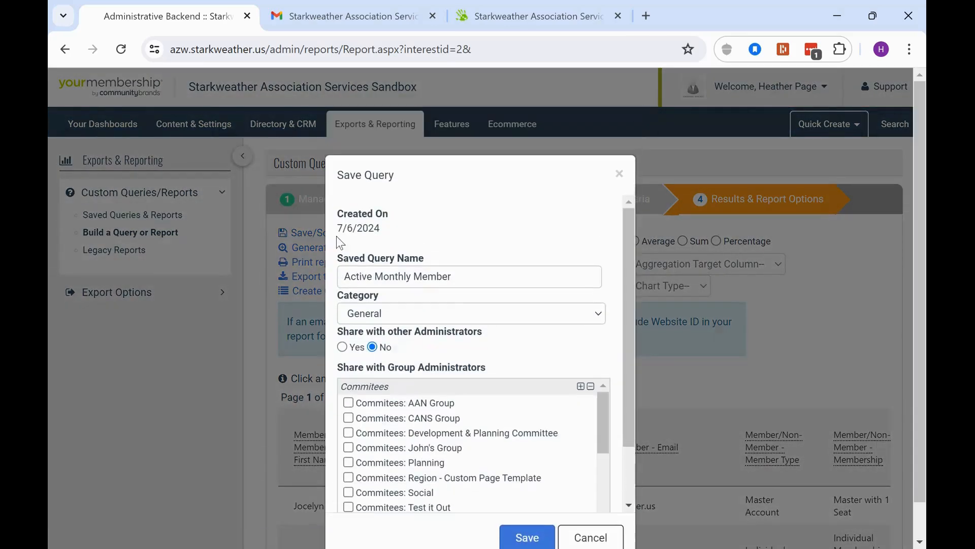
pyautogui.click(456, 315)
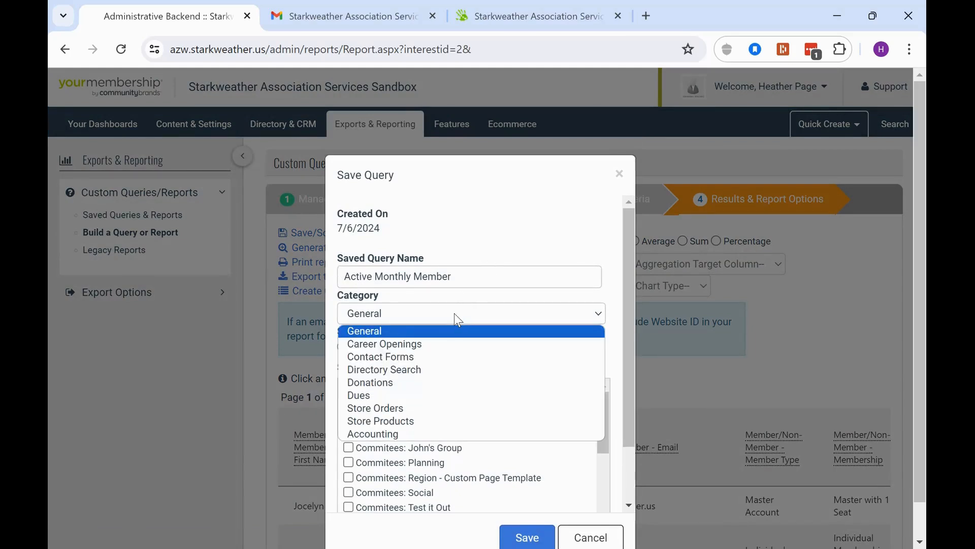
pyautogui.click(423, 367)
pyautogui.moveTo(345, 277); pyautogui.dragTo(504, 279)
pyautogui.click(588, 320)
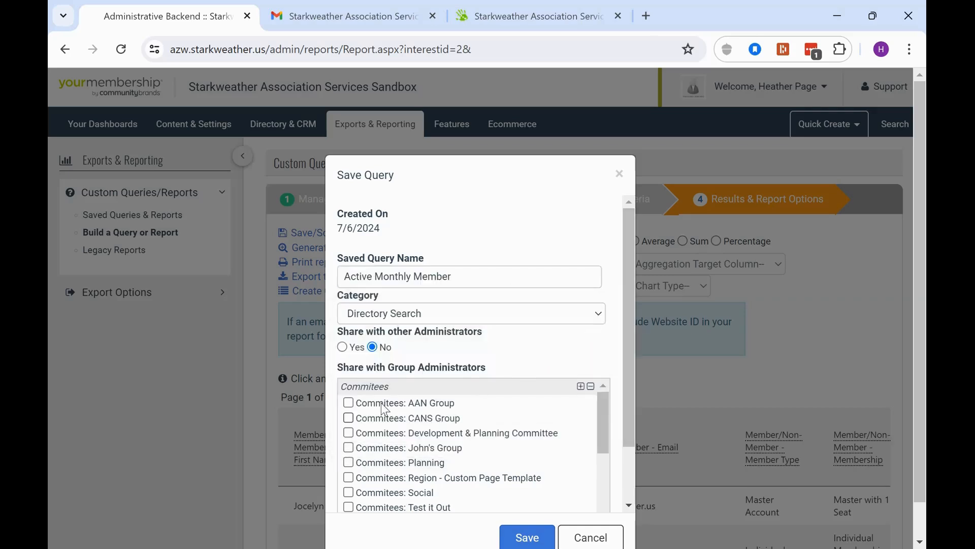
pyautogui.click(342, 348)
# Publish the report, choose to configure a schedule, and save it
pyautogui.scroll(-3, 468, 323)
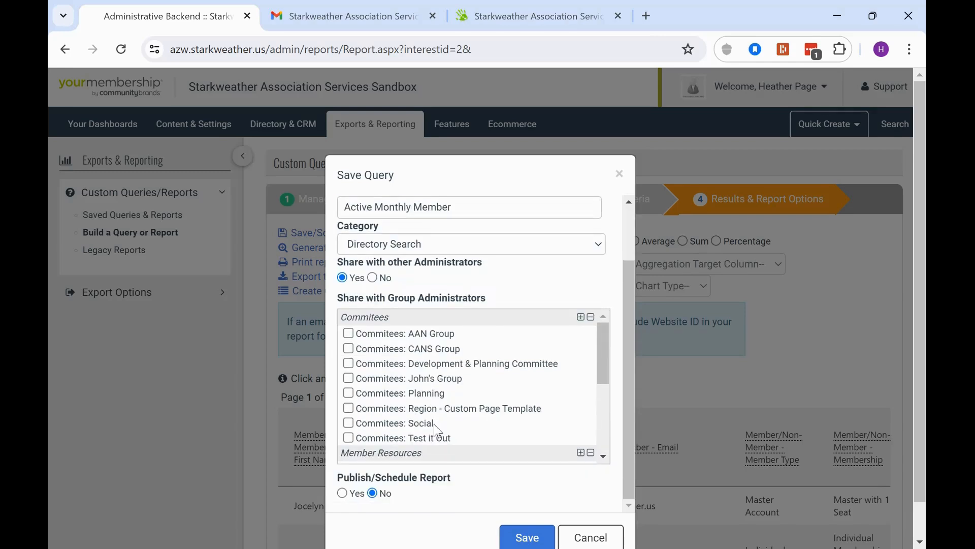
pyautogui.moveTo(338, 476); pyautogui.dragTo(462, 491)
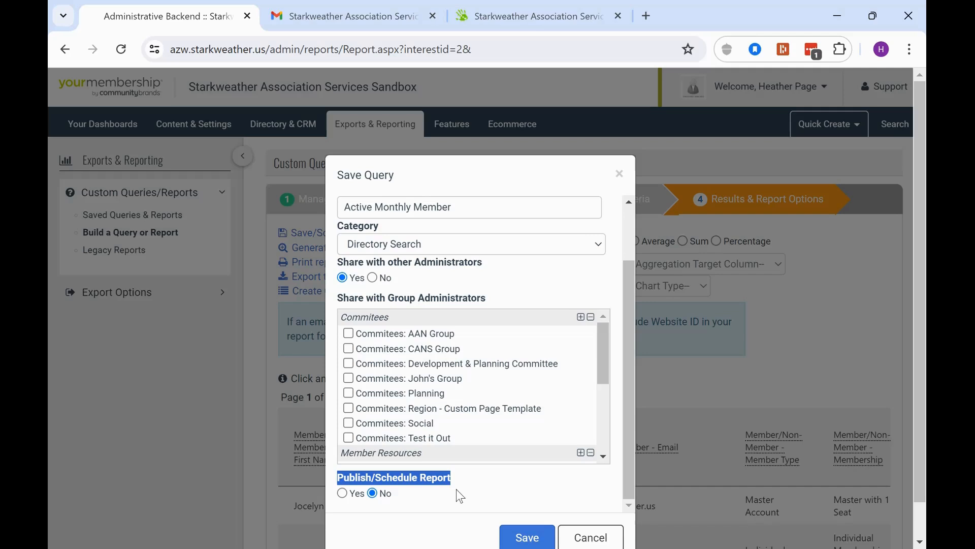
pyautogui.click(356, 494)
pyautogui.scroll(-3, 480, 288)
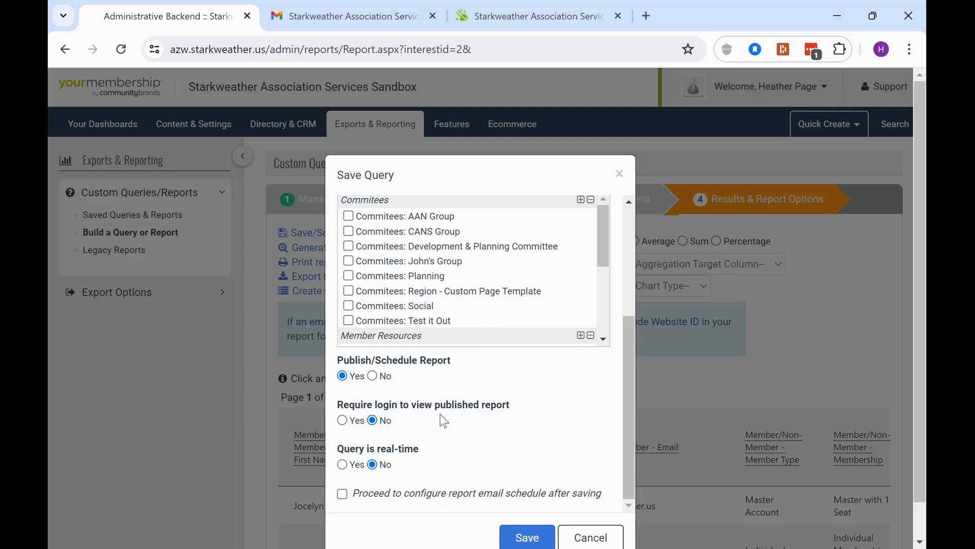
pyautogui.moveTo(351, 410); pyautogui.dragTo(425, 418)
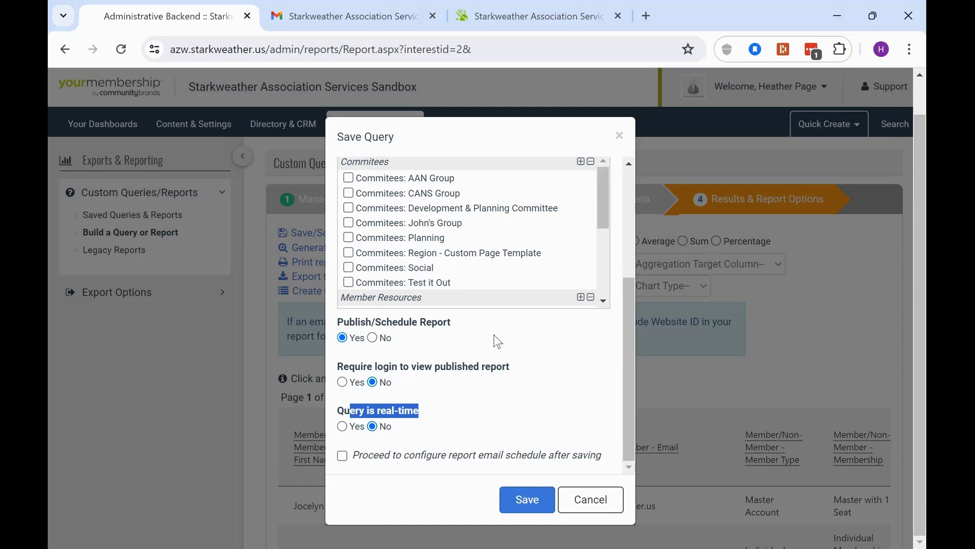
pyautogui.click(344, 457)
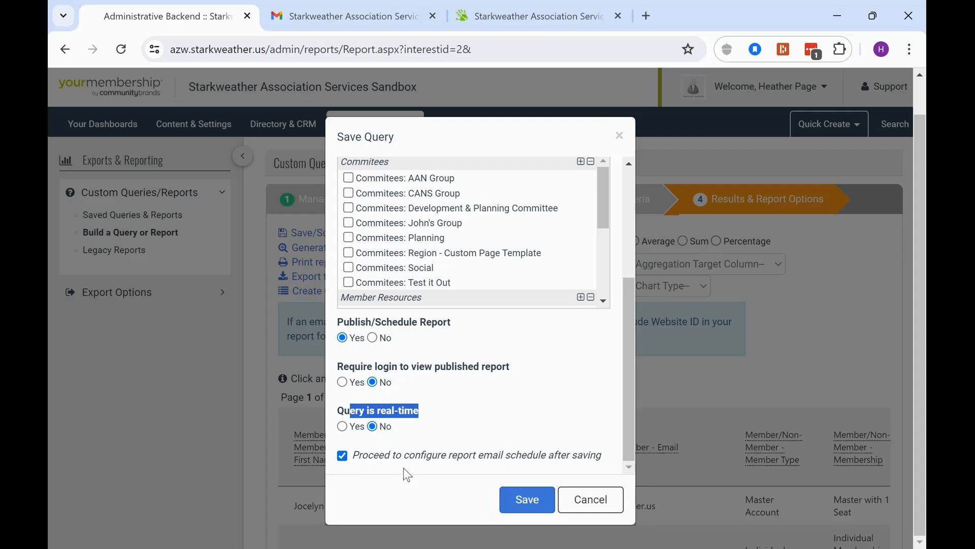
pyautogui.click(518, 505)
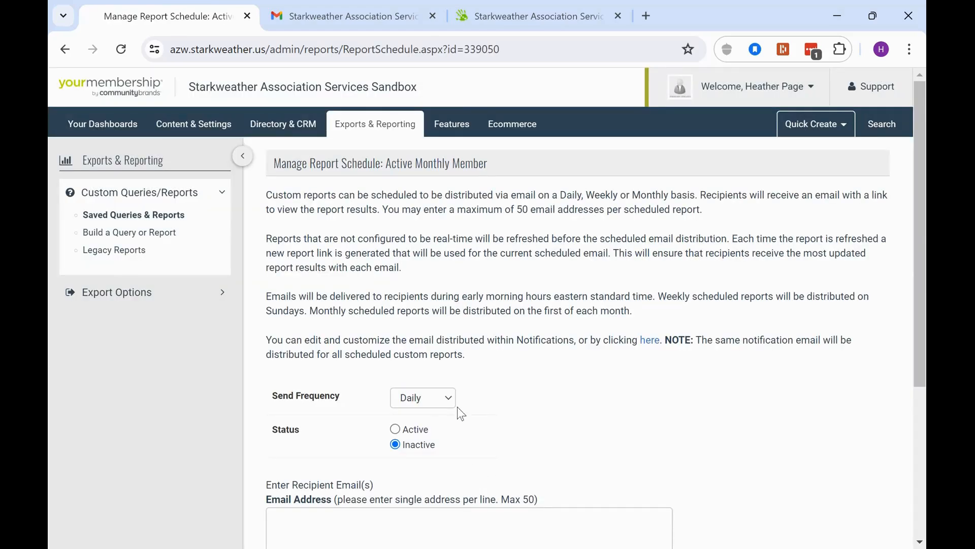
# Set the email schedule to send monthly and make it active
pyautogui.click(448, 398)
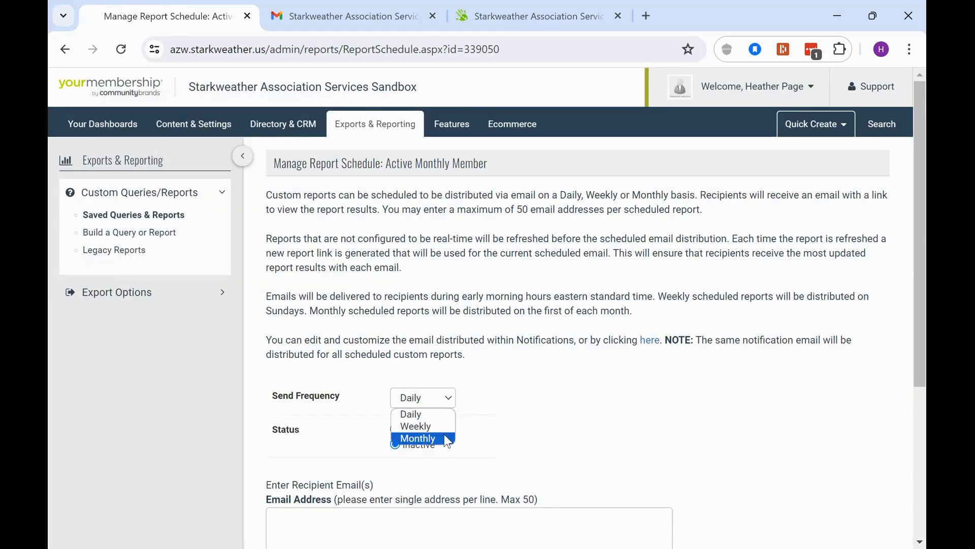
pyautogui.click(422, 438)
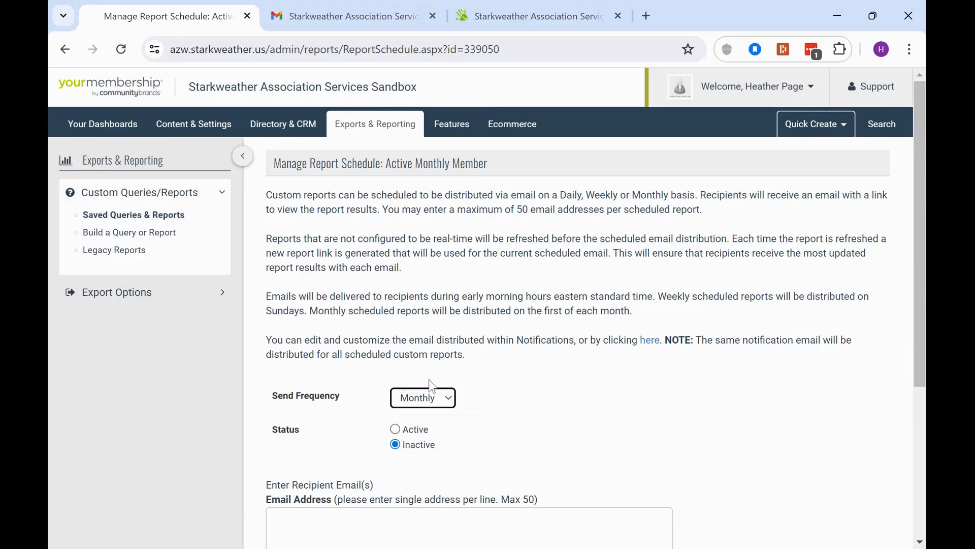
pyautogui.click(395, 429)
pyautogui.scroll(-2, 535, 424)
# Enter the administrator's e-mail address as the recipient and save the schedule
pyautogui.click(390, 443)
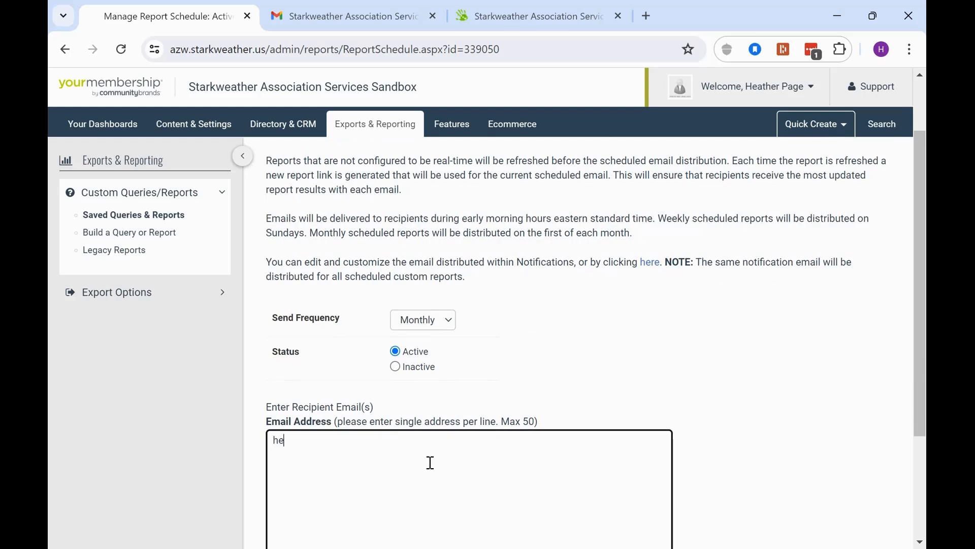
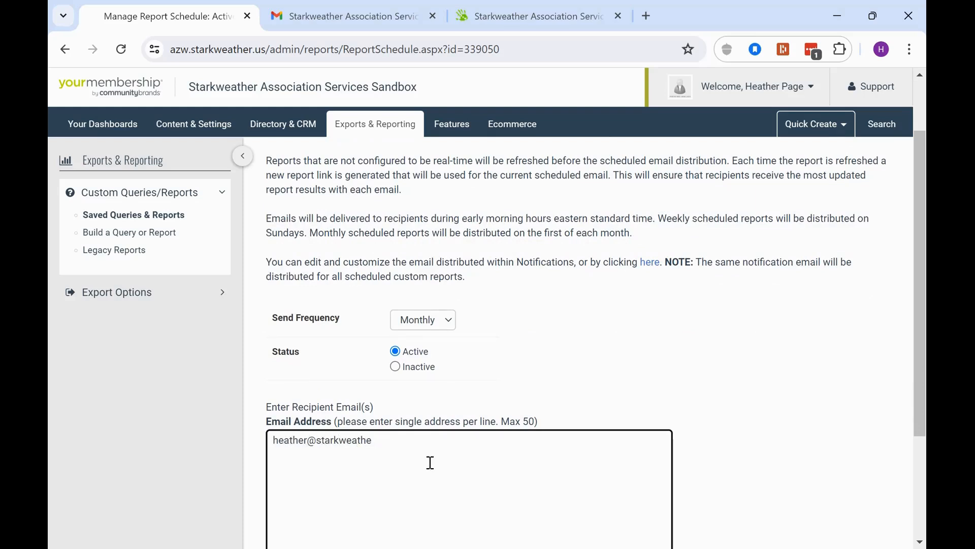
pyautogui.press('Return')
pyautogui.write('hlj')
pyautogui.press('Return')
pyautogui.write('hlj')
pyautogui.press('BackSpace')
pyautogui.press('BackSpace')
pyautogui.press('BackSpace')
pyautogui.press('BackSpace')
pyautogui.scroll(-3, 430, 462)
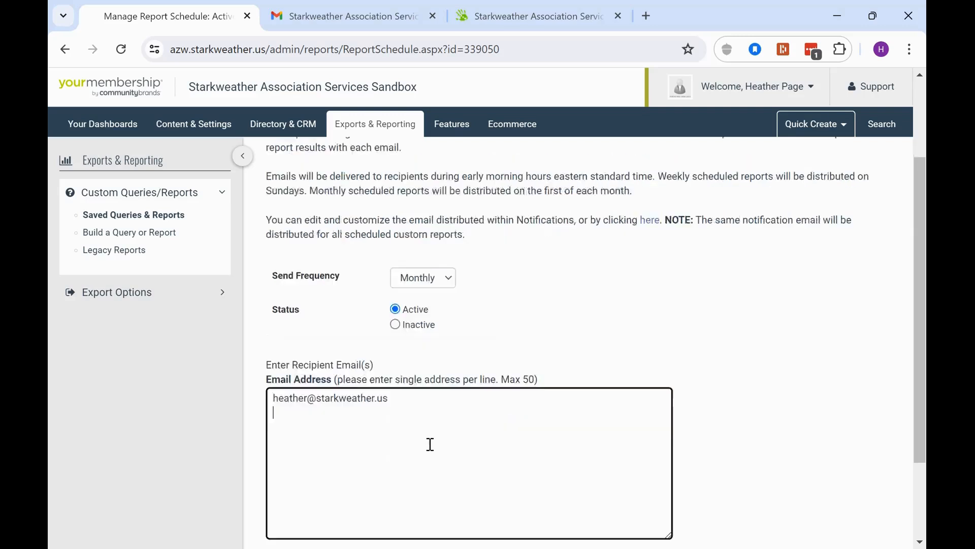
pyautogui.click(299, 470)
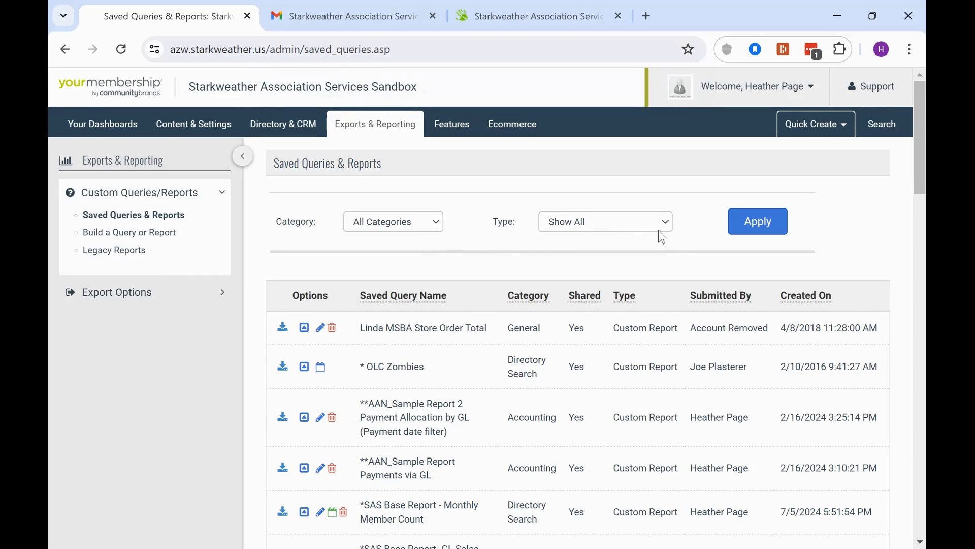
# Read the report notification in Gmail, then view the Monthly Member Count report page
pyautogui.click(307, 12)
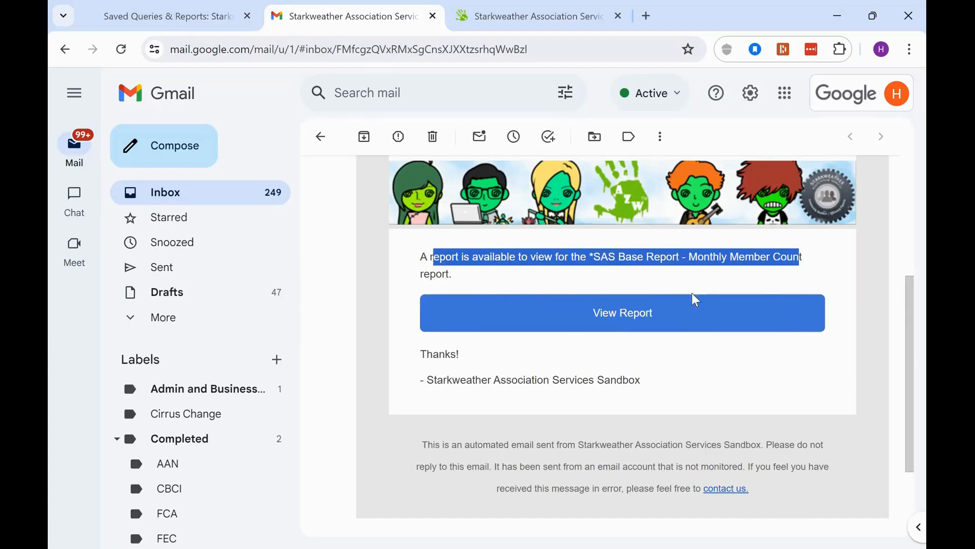
pyautogui.click(508, 7)
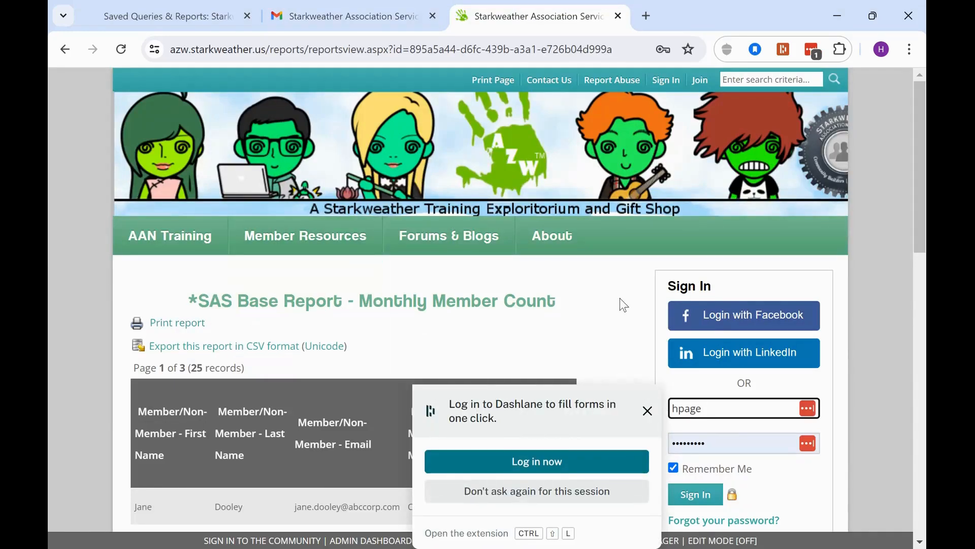
# Open the printable version of the report, then return to the report page
pyautogui.click(175, 323)
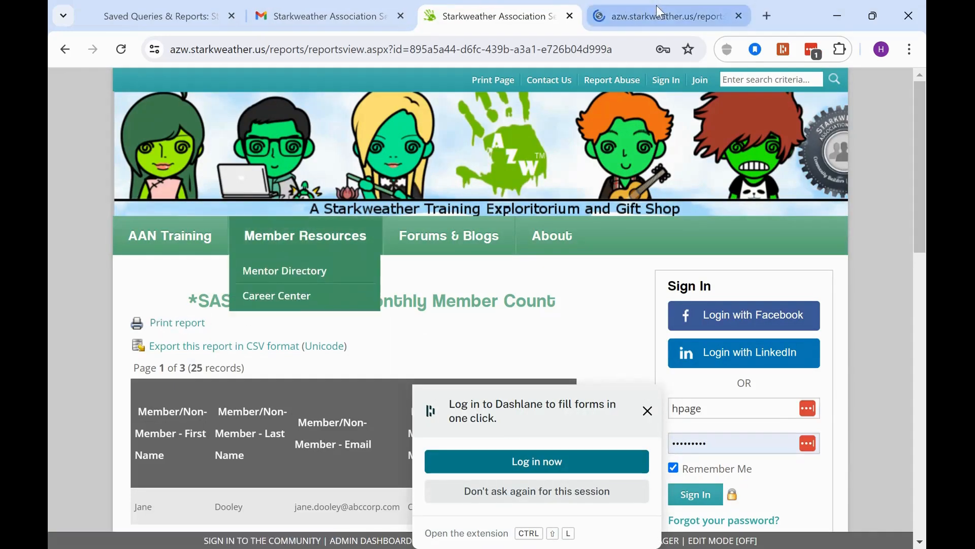
pyautogui.click(659, 11)
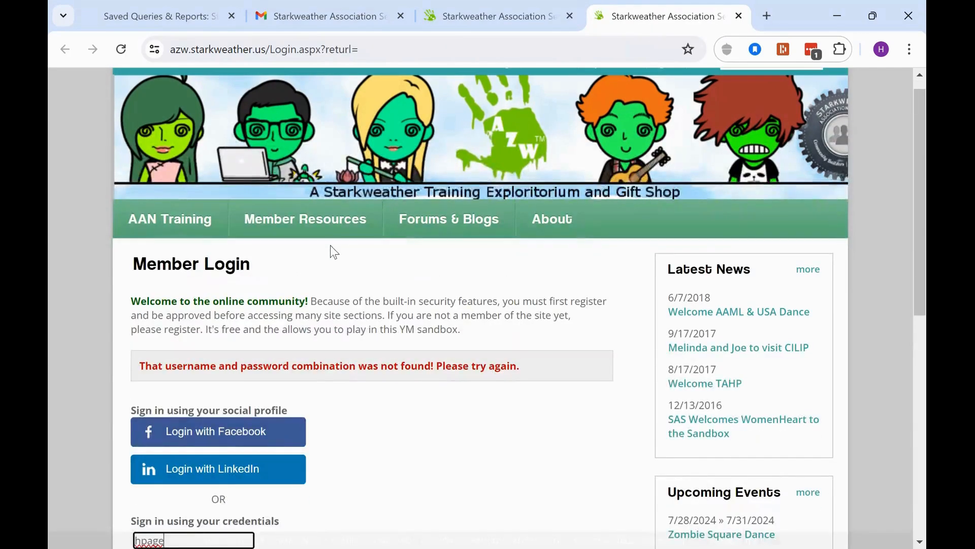
pyautogui.click(429, 18)
pyautogui.click(648, 411)
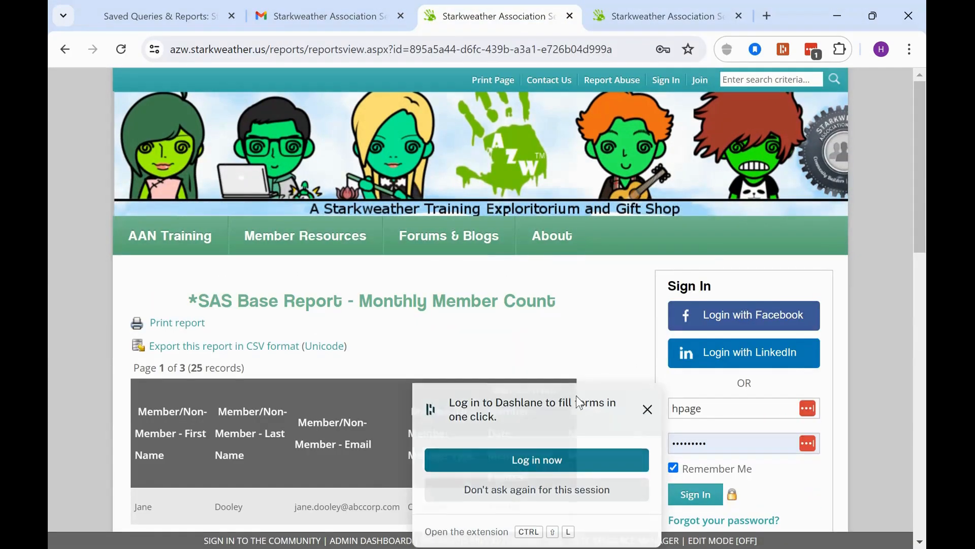
# Review the Corporate and Government member rows, then go back to Saved Queries & Reports
pyautogui.scroll(-3, 294, 293)
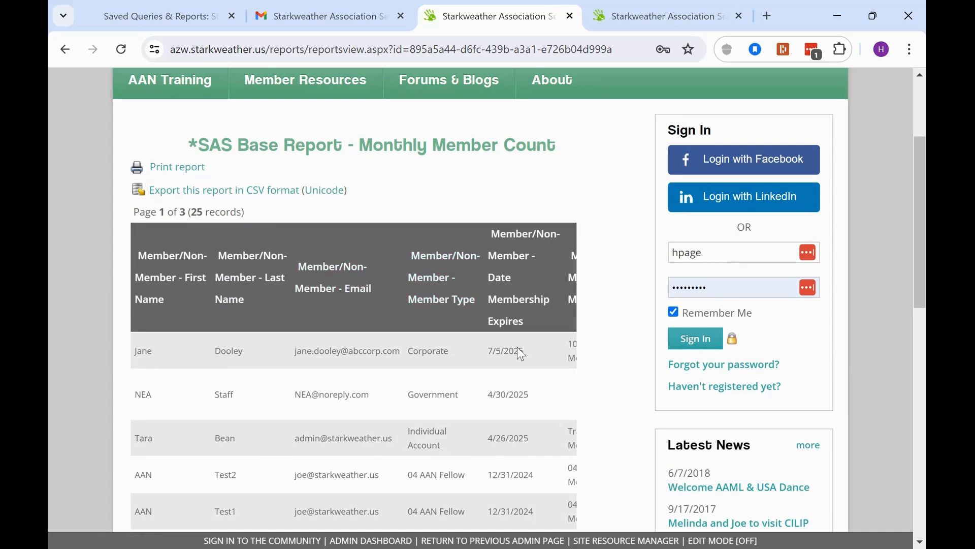
pyautogui.moveTo(413, 351); pyautogui.dragTo(464, 357)
pyautogui.moveTo(406, 395); pyautogui.dragTo(472, 395)
pyautogui.click(418, 436)
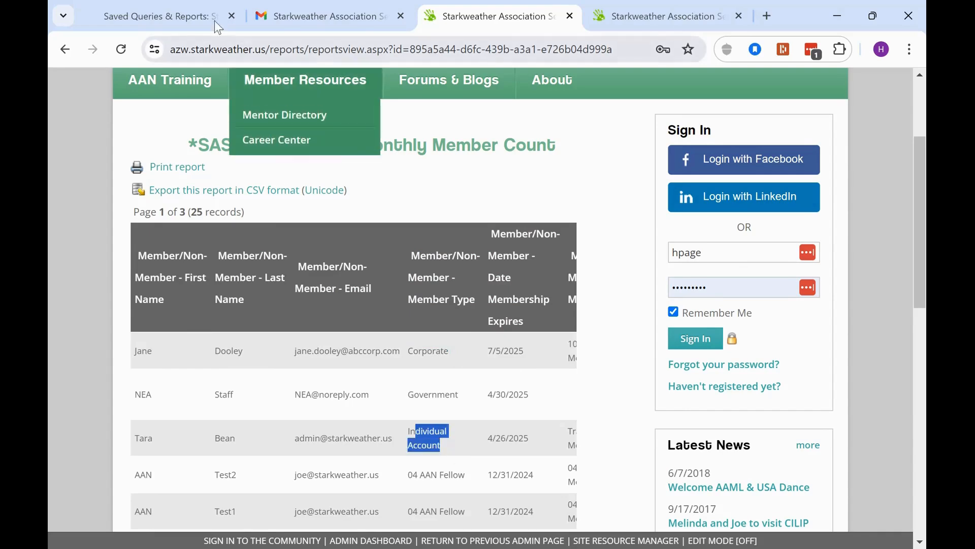
pyautogui.click(152, 6)
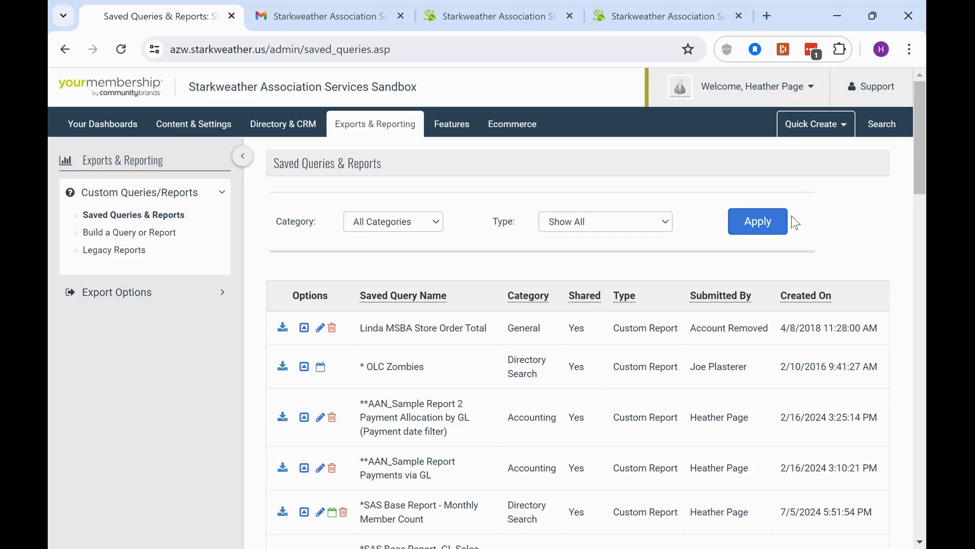
# Filter to All Custom Reports and sort by Created On, newest first
pyautogui.click(661, 229)
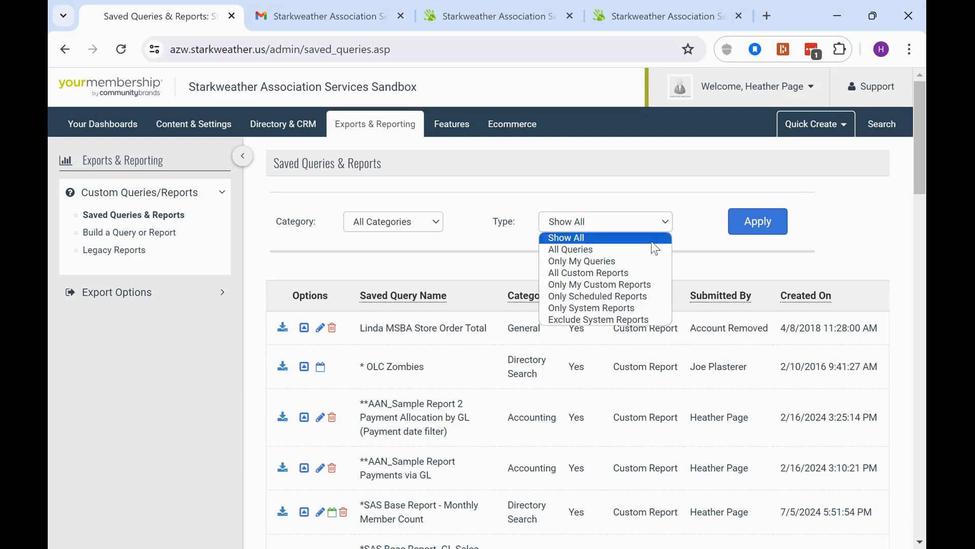
pyautogui.click(772, 229)
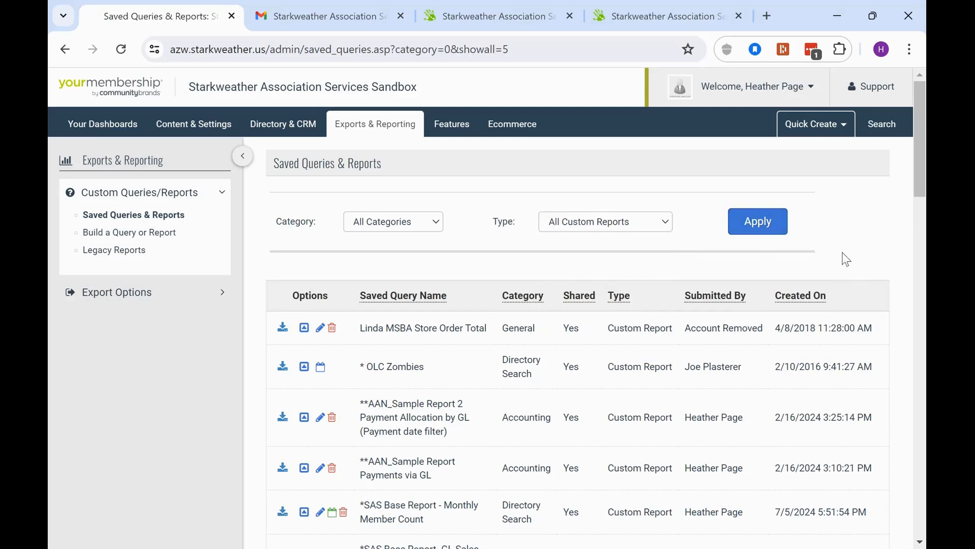
pyautogui.click(795, 304)
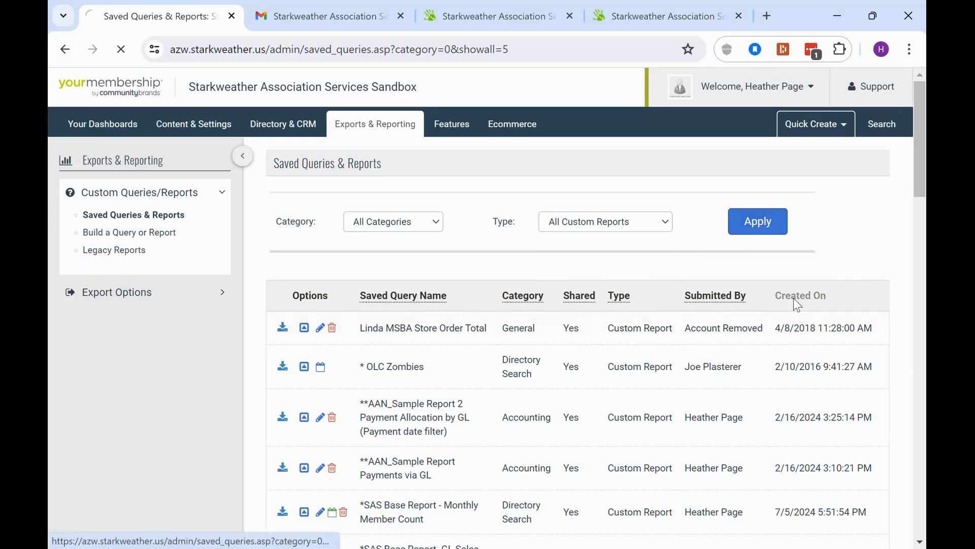
pyautogui.click(795, 304)
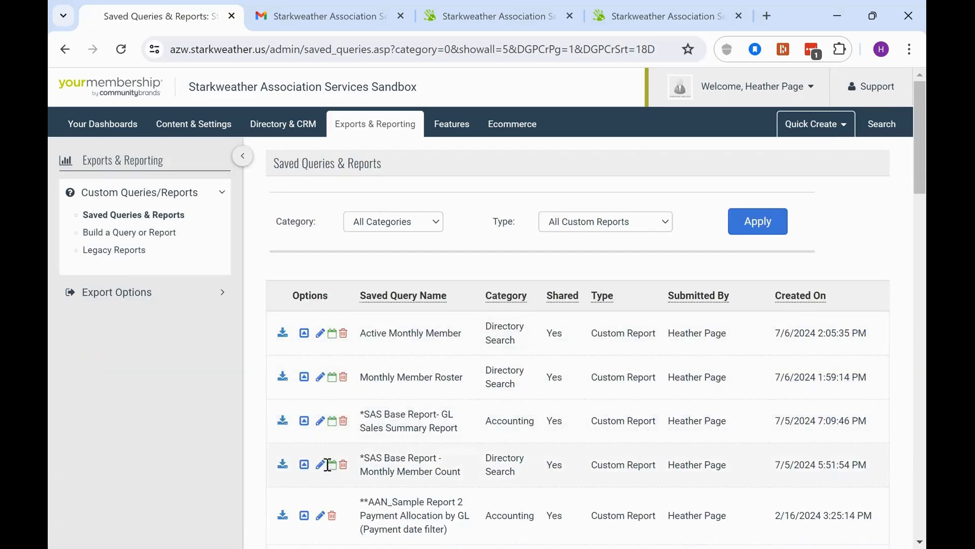
pyautogui.moveTo(360, 458); pyautogui.dragTo(473, 485)
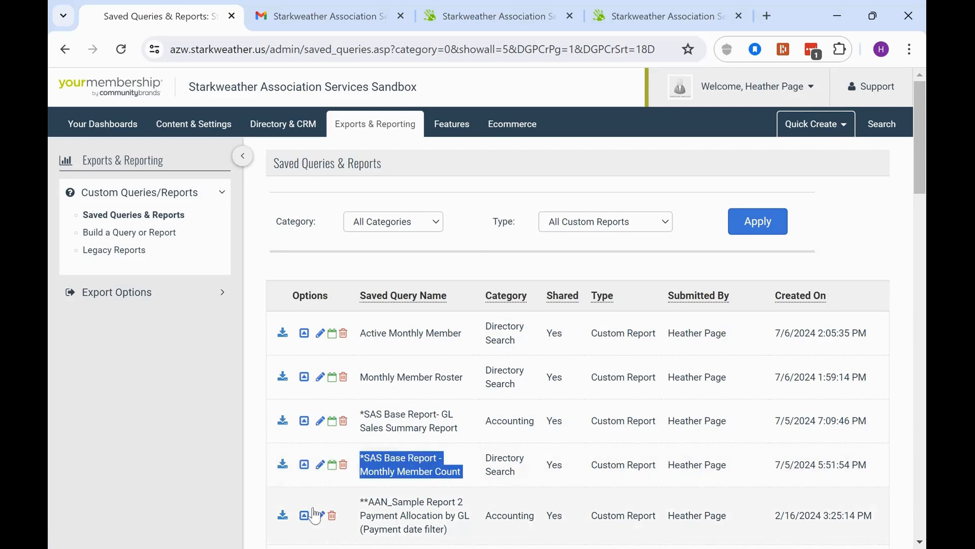
# Open the Monthly Member Count report's settings and compare its older and newer report link addresses
pyautogui.click(321, 465)
pyautogui.scroll(-3, 475, 316)
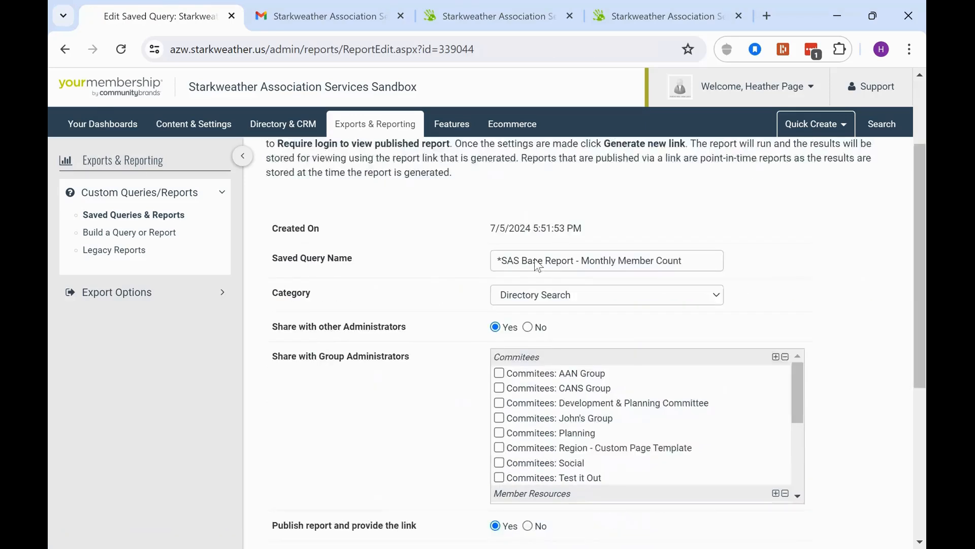
pyautogui.scroll(-2, 723, 445)
pyautogui.scroll(-2, 723, 445)
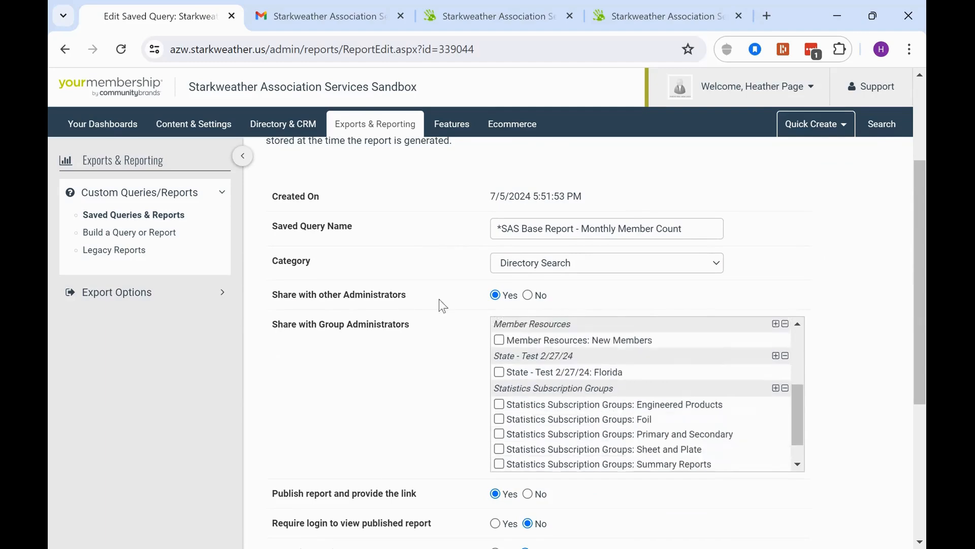
pyautogui.scroll(-5, 439, 299)
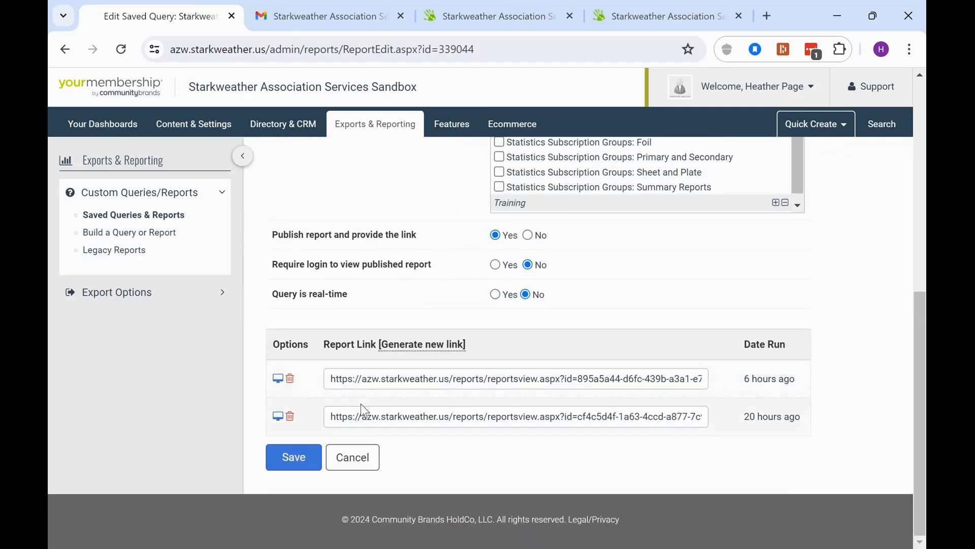
pyautogui.moveTo(353, 415); pyautogui.dragTo(713, 453)
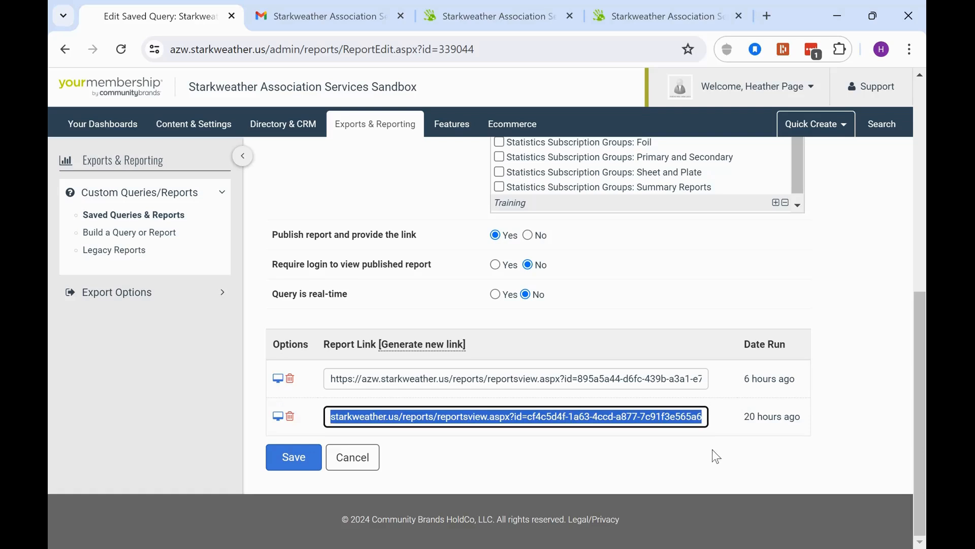
pyautogui.moveTo(335, 378); pyautogui.dragTo(848, 353)
# Compare the links' run times, including the one from 6 hours ago, then cancel without saving
pyautogui.click(651, 348)
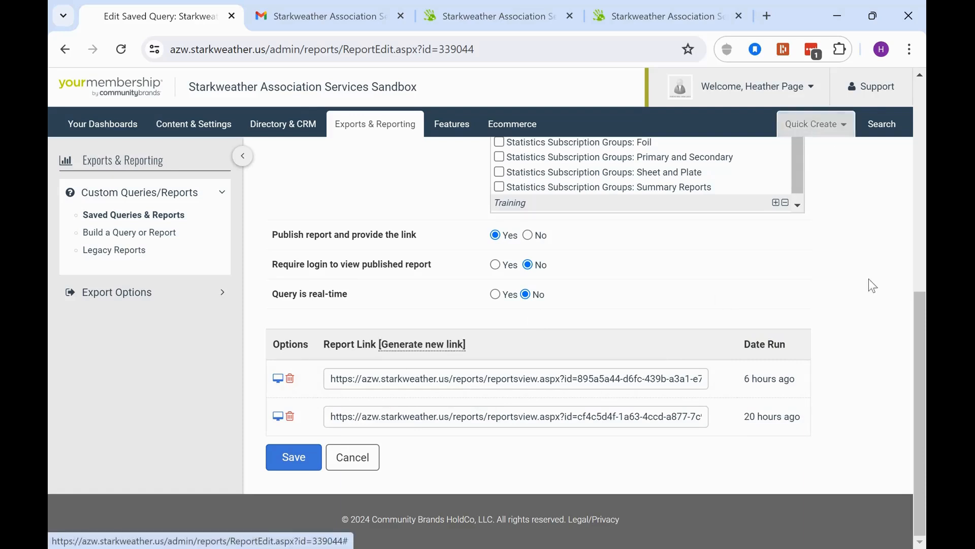
pyautogui.moveTo(758, 417); pyautogui.dragTo(795, 417)
pyautogui.moveTo(743, 379); pyautogui.dragTo(812, 389)
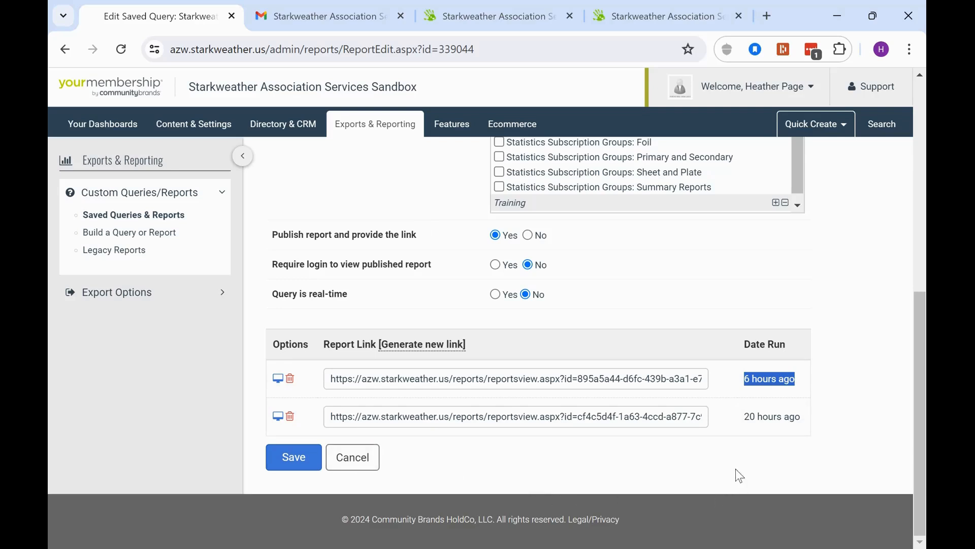
pyautogui.click(362, 468)
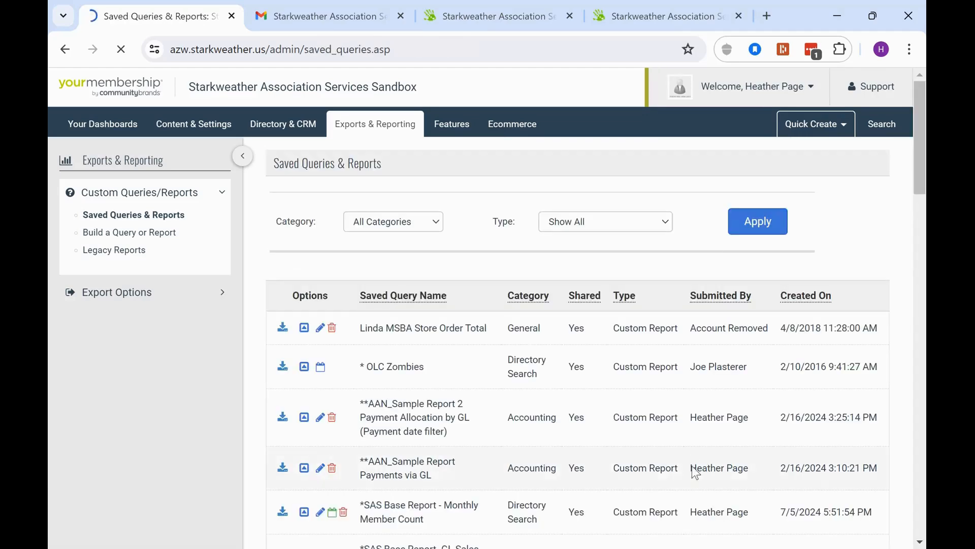